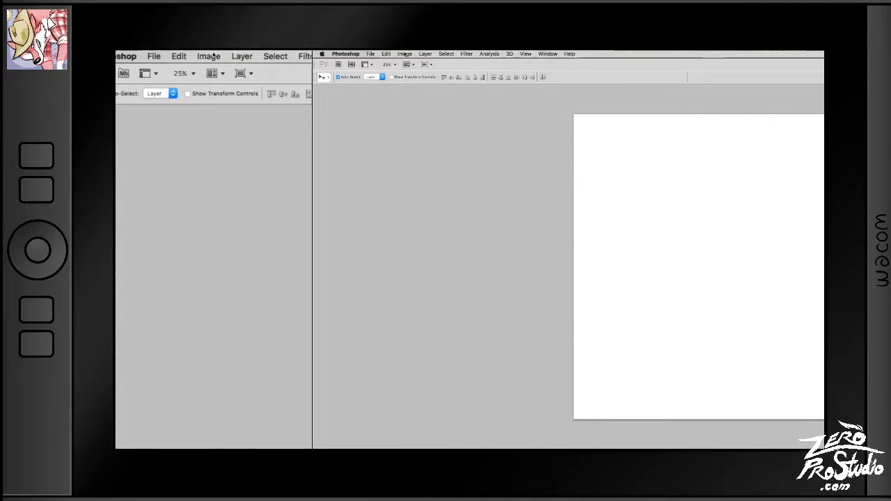
Step: Turn off Button Mode so the actions appear as an editable list
left_click(548, 55)
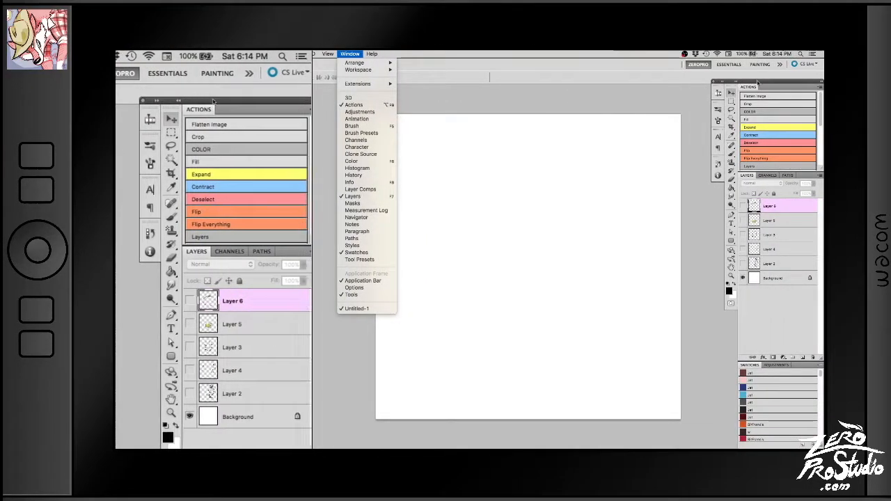
left_click(757, 82)
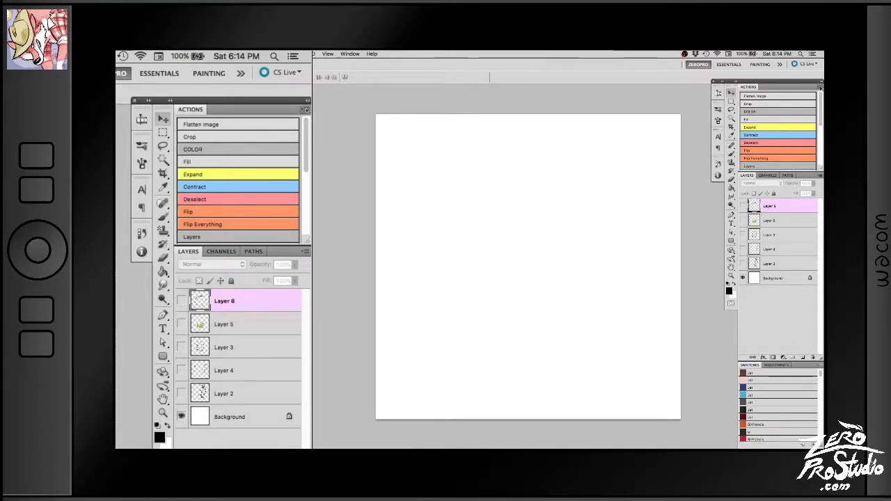
left_click(307, 110)
left_click(302, 113)
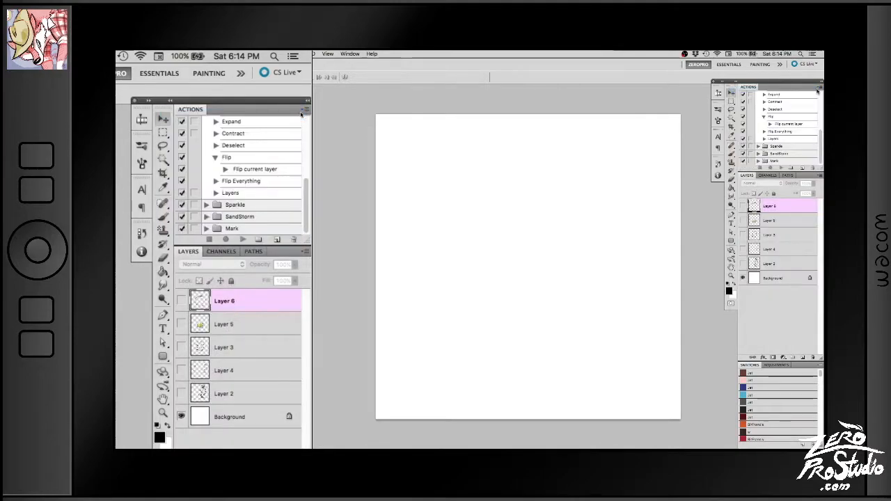
Step: Look through the zeropro action set and return the actions to Button Mode
scroll(260, 181, "up", 3)
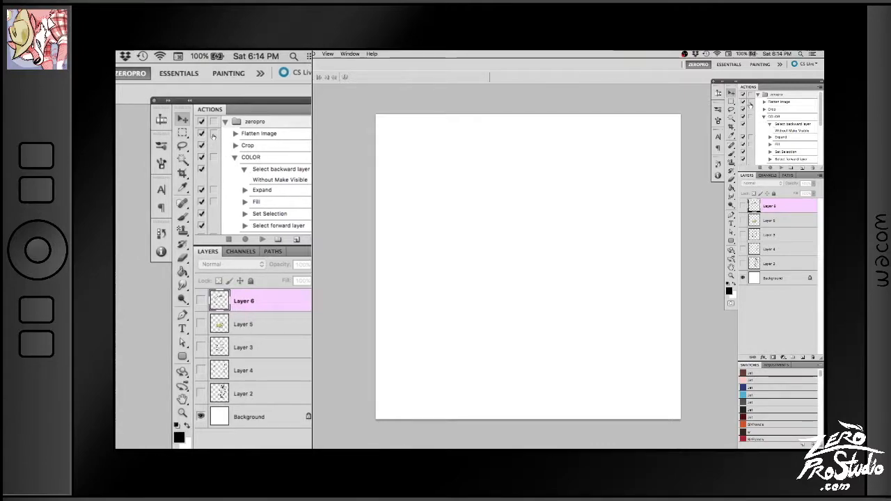
left_click(212, 121)
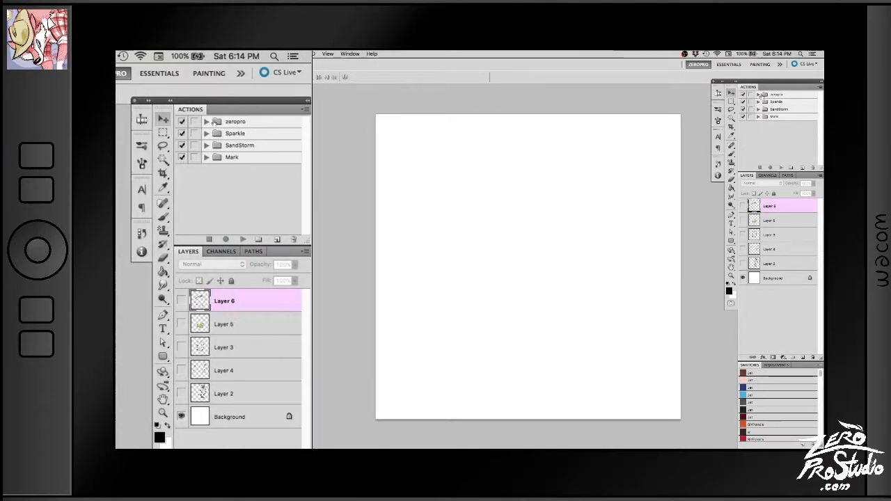
left_click(214, 121)
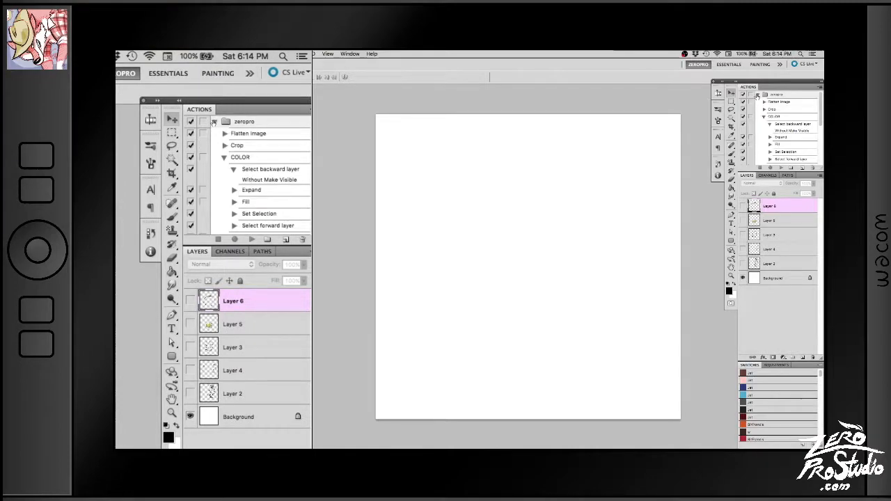
left_click(249, 122)
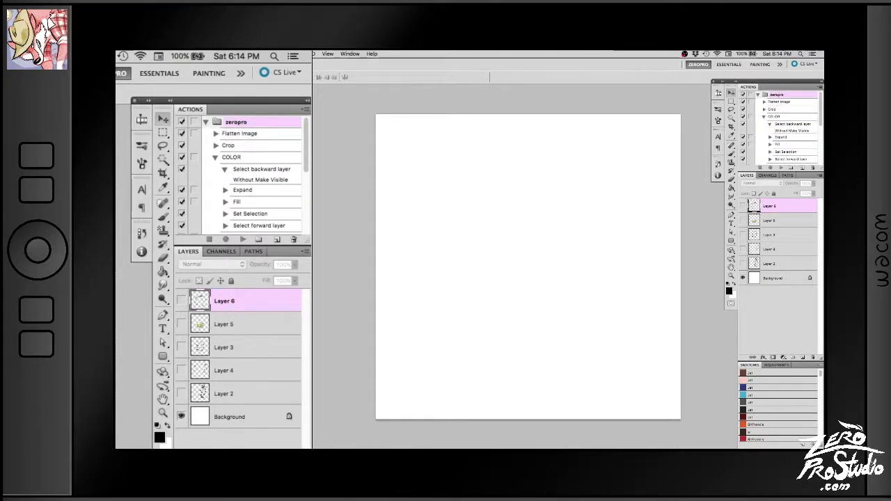
left_click(306, 109)
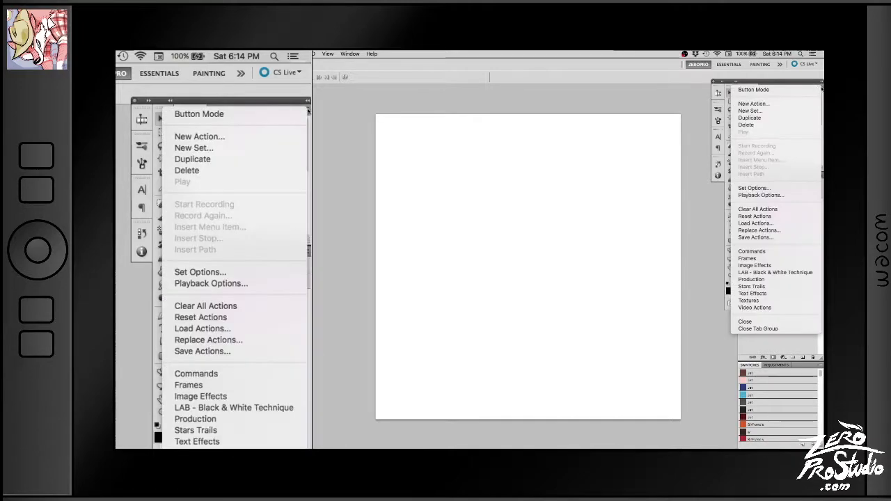
left_click(286, 113)
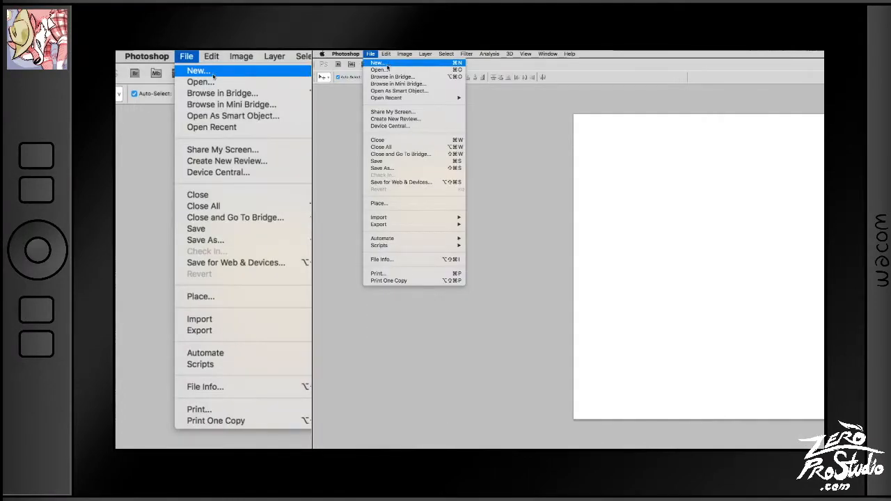
Step: Start opening an existing file and browse to the inktober folder on the Desktop
left_click(386, 70)
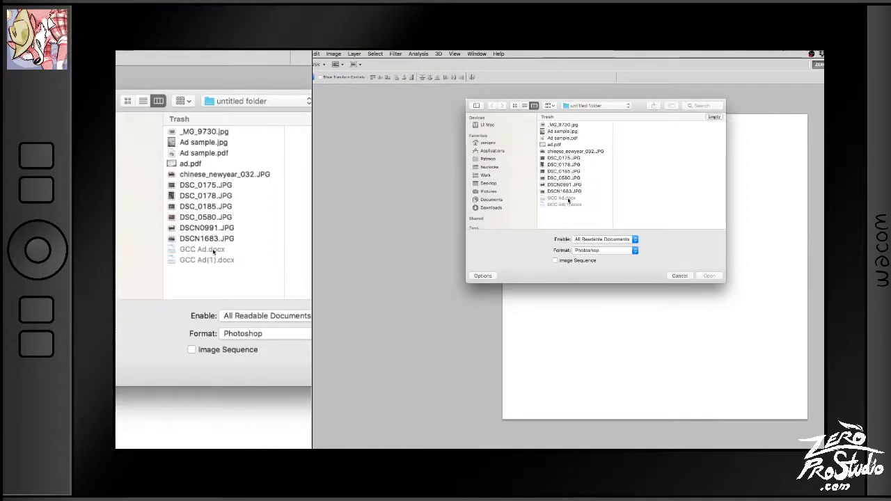
left_click(488, 183)
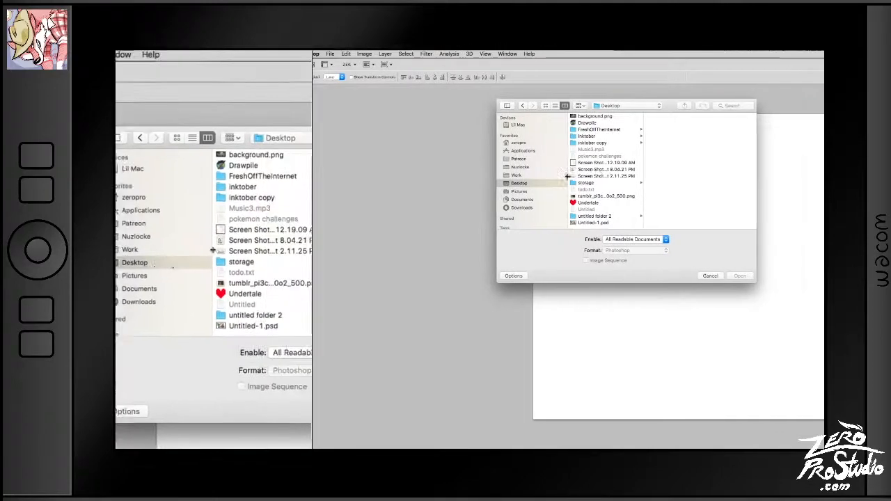
left_click(586, 136)
Step: Look through the day images in the inktober folder and open day1
left_click(598, 116)
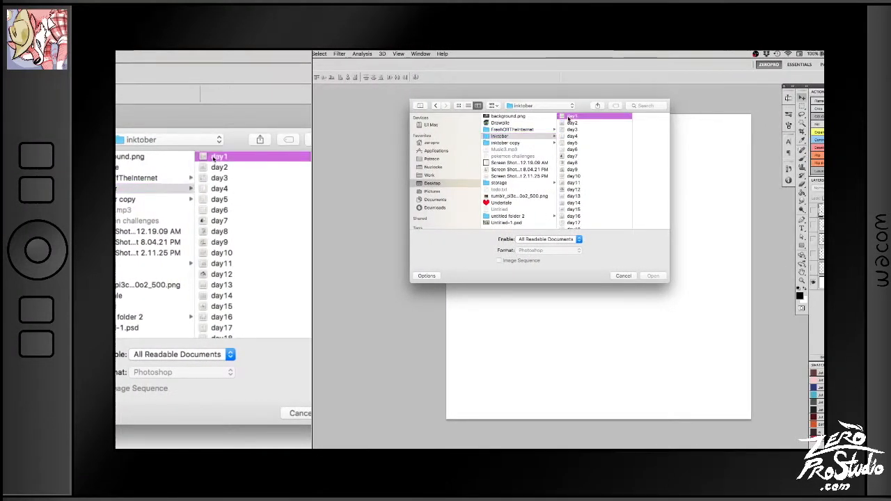
key("Down")
key("Down")
key("Down")
key("Down")
key("Down")
key("Down")
key("Down")
key("Down")
key("Down")
key("Down")
key("Down")
key("Down")
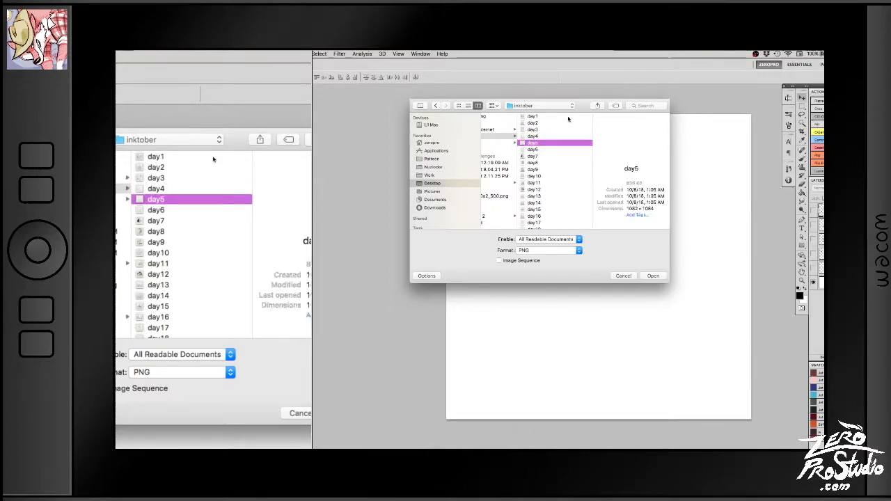
scroll(560, 167, "down", 5)
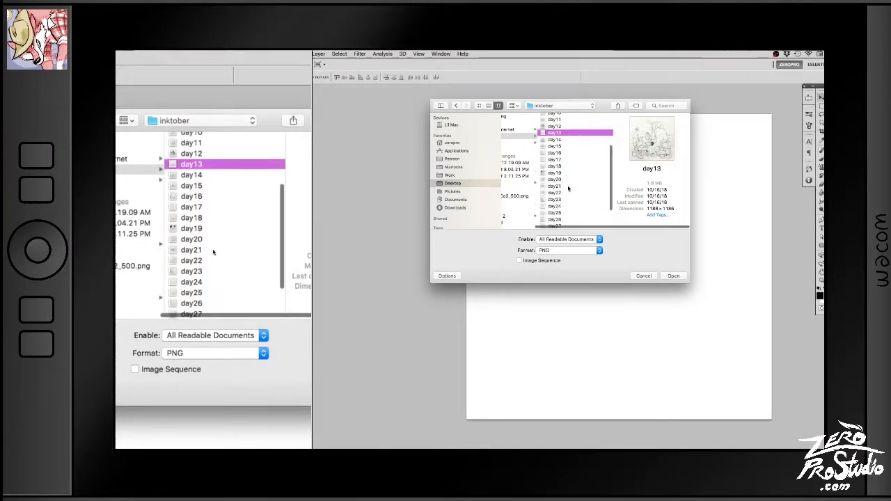
scroll(568, 188, "up", 5)
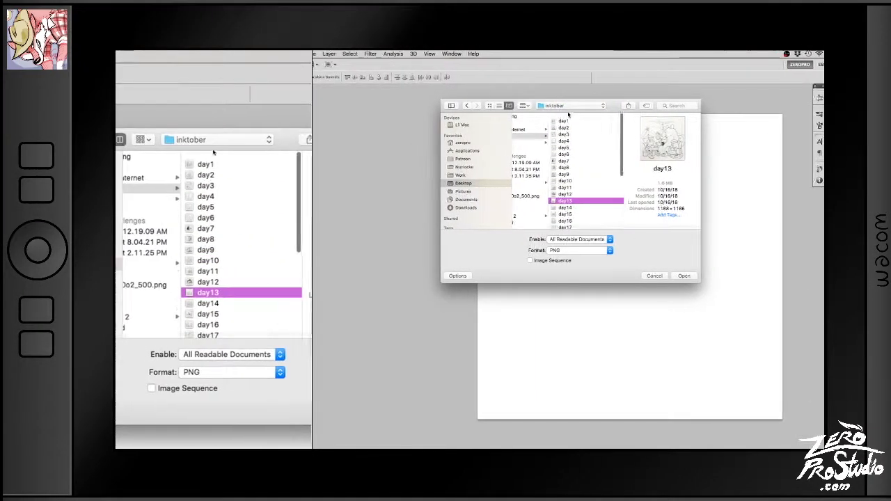
left_click(554, 117)
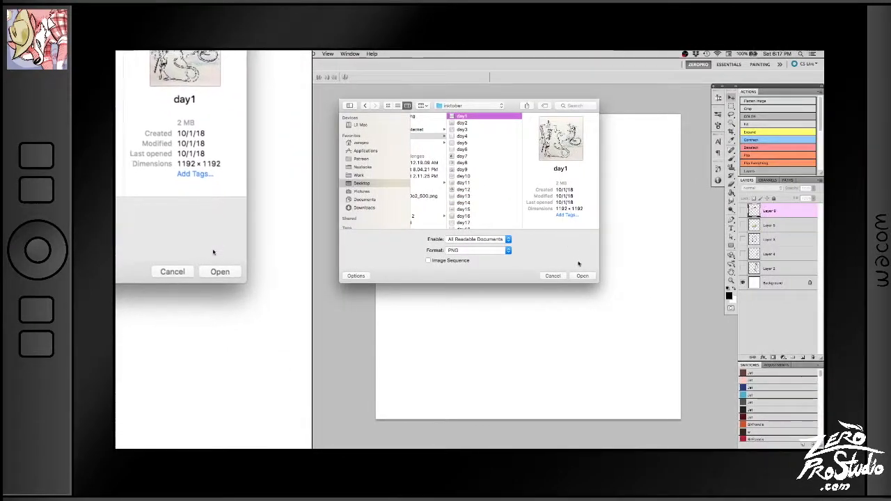
left_click(689, 276)
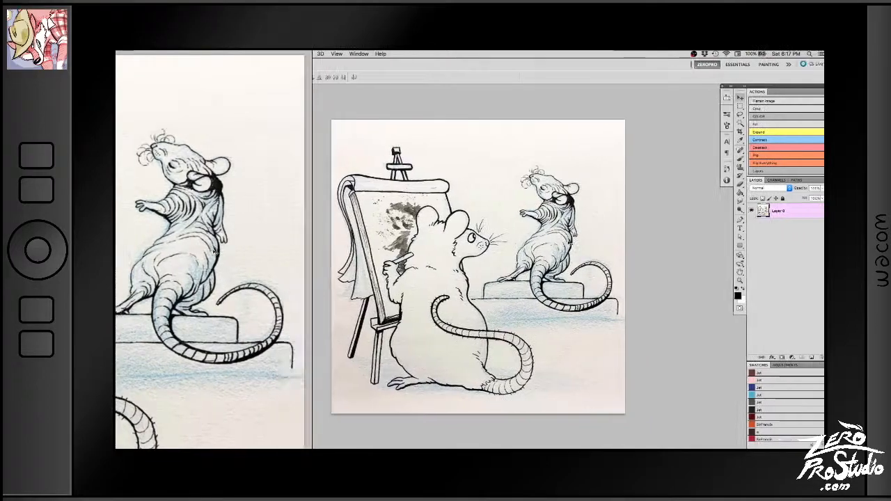
Step: Turn off Button Mode for the actions and start a new action named Inktober in the zeropro set
left_click(819, 92)
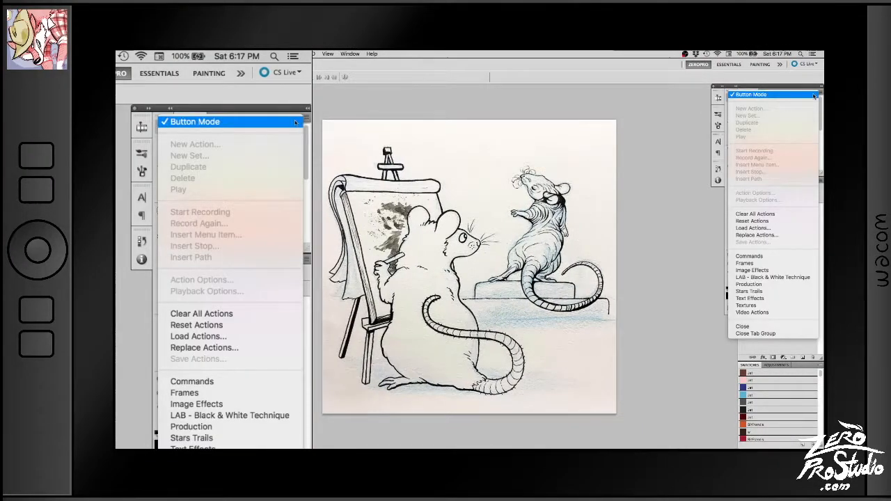
left_click(815, 94)
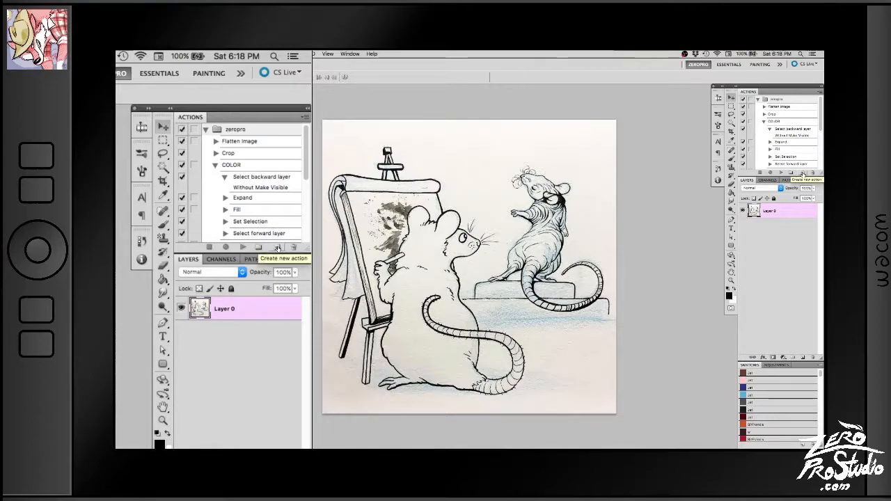
left_click(803, 174)
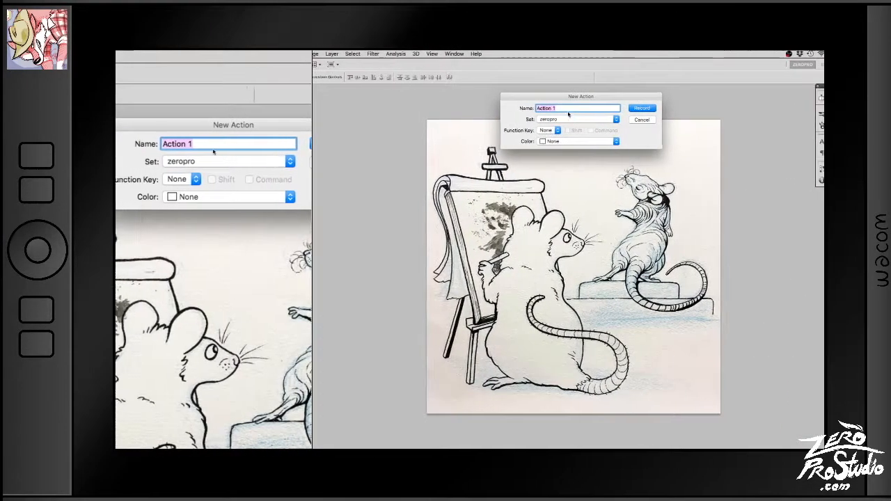
key("BackSpace")
type("Inkton")
key("BackSpace")
type("ber")
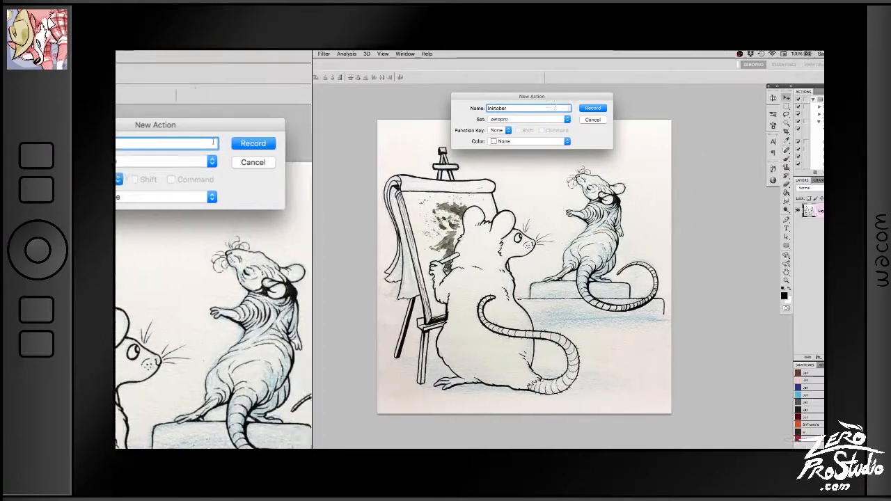
Step: Assign the color Green to the new Inktober action and start recording it
left_click(570, 143)
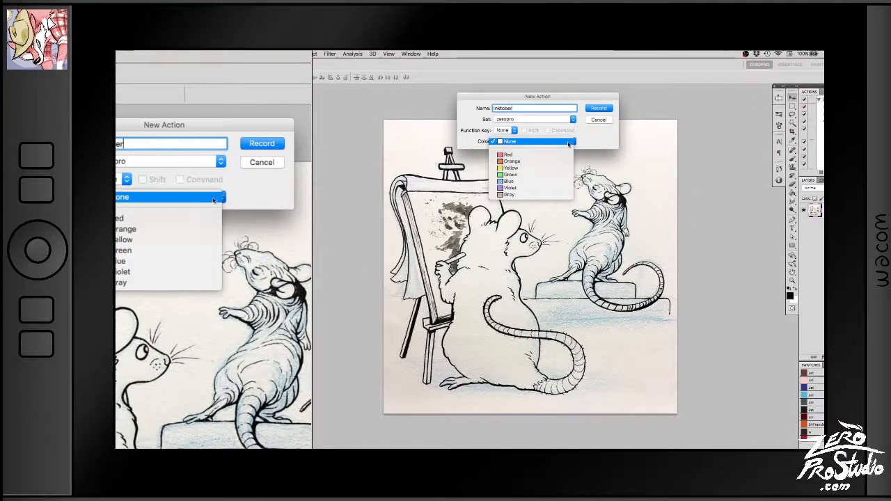
left_click(569, 175)
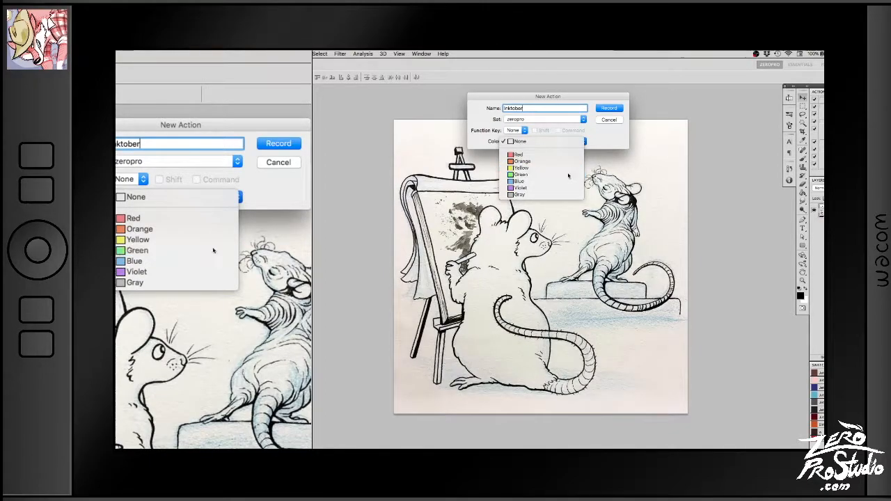
left_click(569, 108)
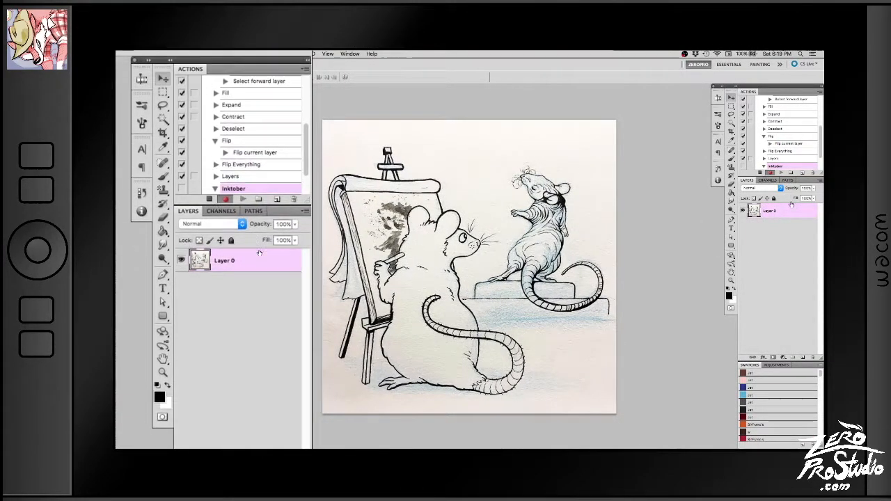
Step: Flatten the day1 image while the Inktober action is recording
right_click(797, 216)
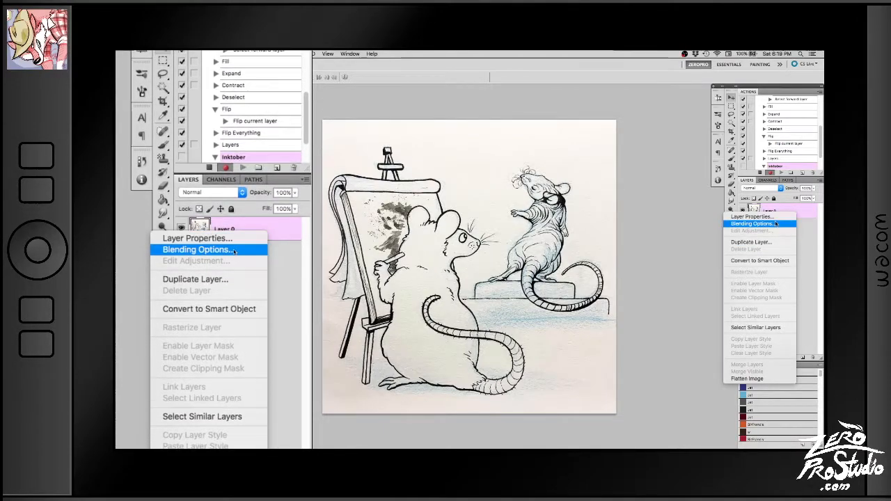
left_click(759, 380)
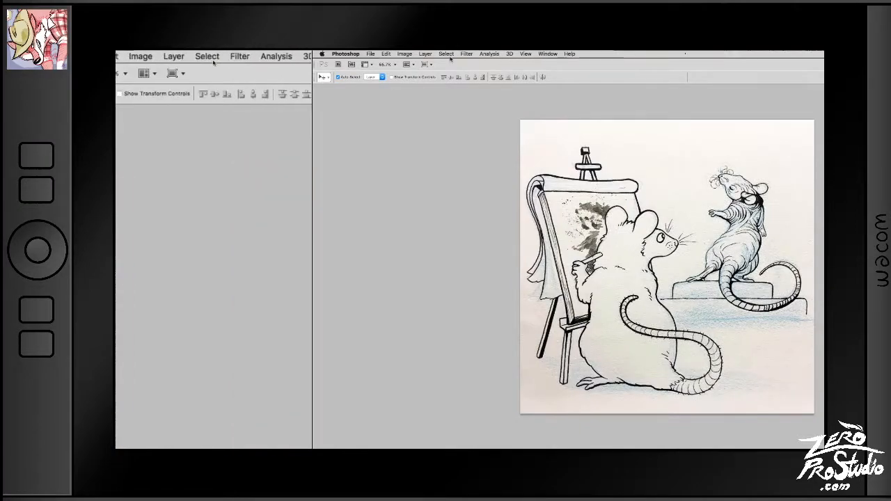
left_click(425, 53)
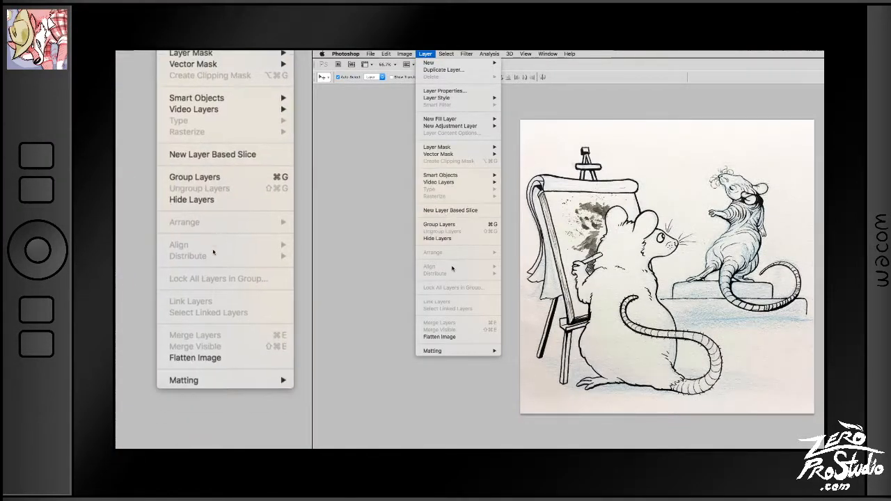
left_click(446, 337)
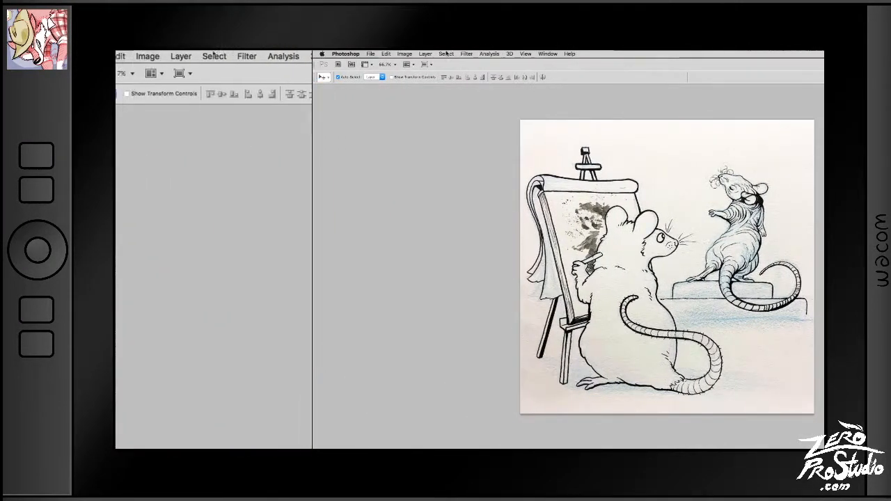
Step: Resize the image to 5 inches wide at 72 pixels/inch, with Resample Image and Constrain Proportions enabled
left_click(404, 54)
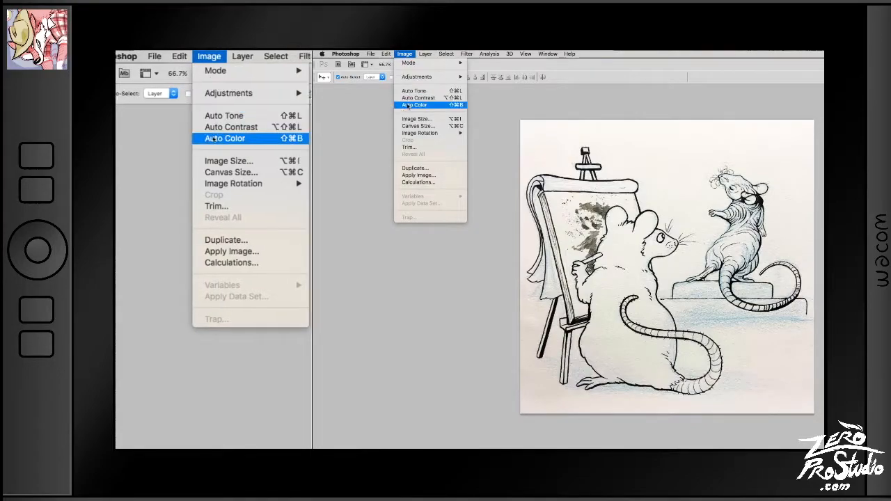
left_click(411, 120)
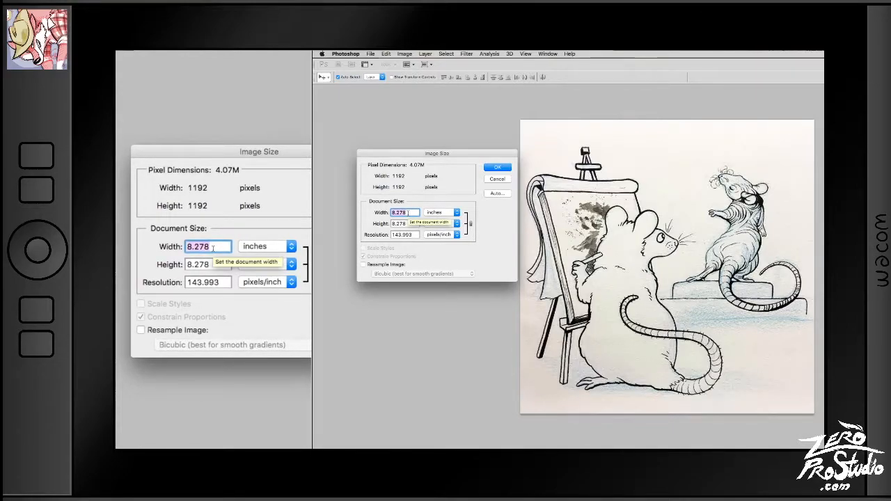
type("5")
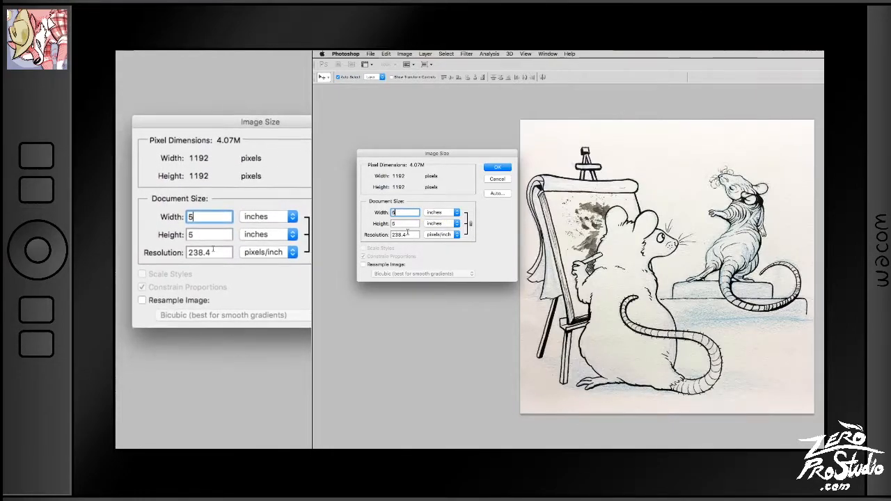
left_click(391, 270)
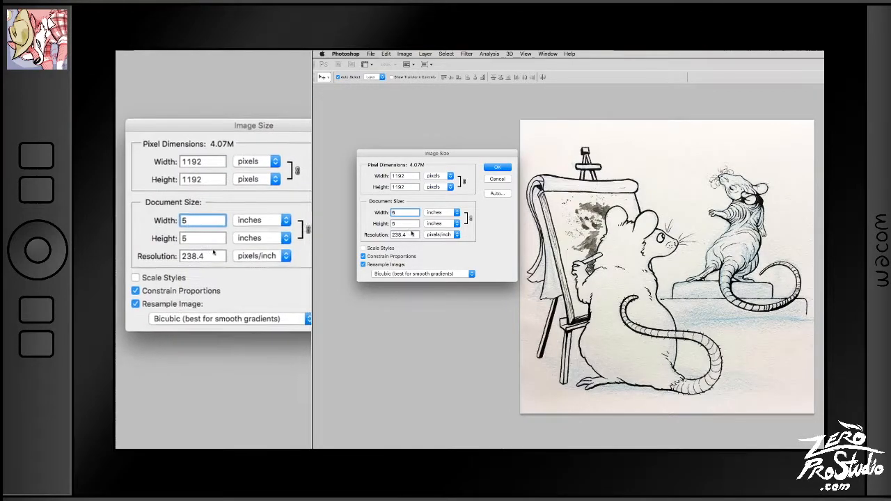
left_click(363, 237)
type("72")
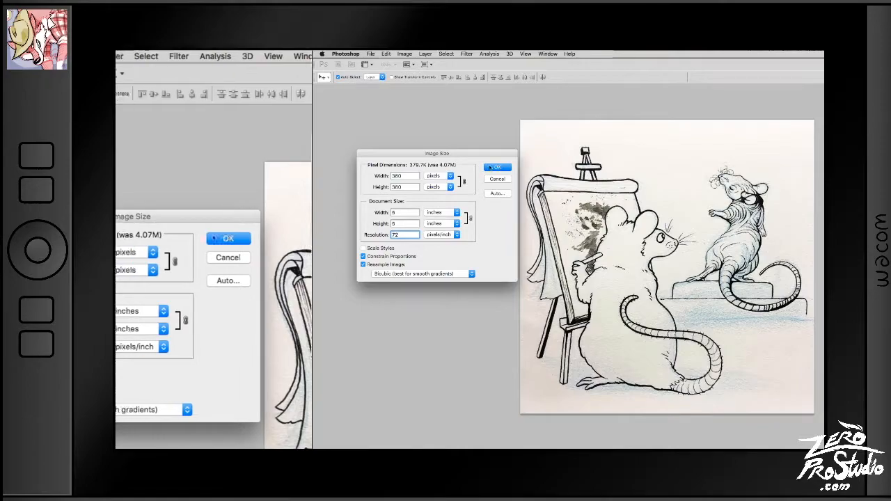
double_click(402, 175)
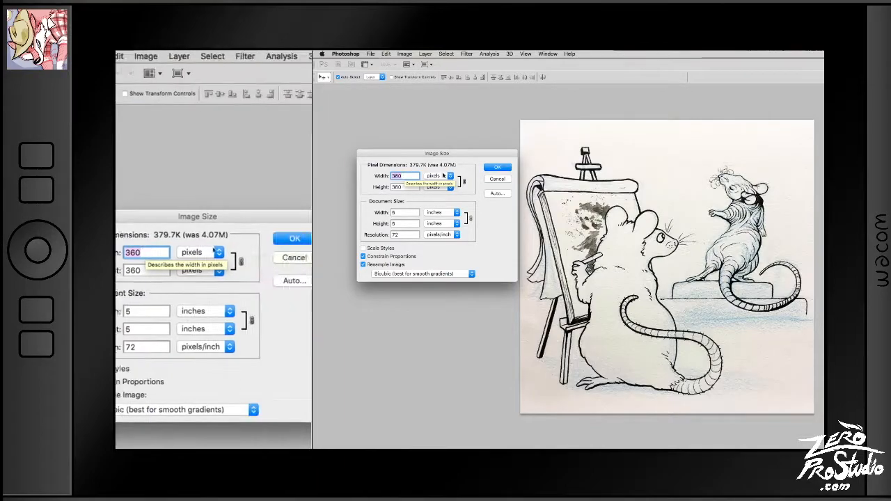
left_click(493, 171)
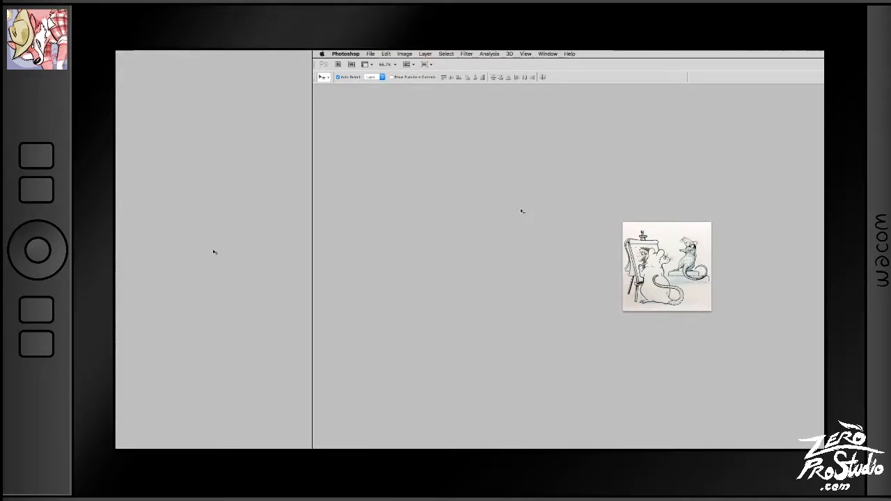
Step: Save the resized day1 image and close it as the final recorded commands of the Inktober action
key("super+1")
scroll(520, 210, "right", 5)
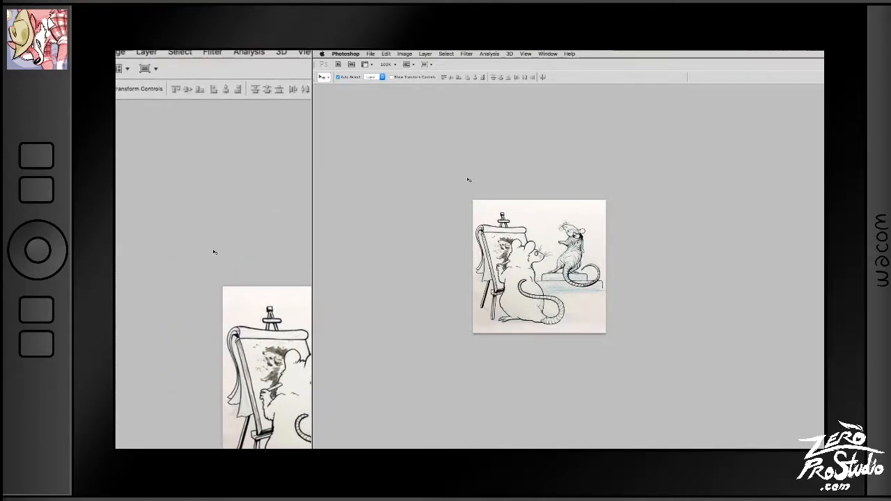
left_click(405, 54)
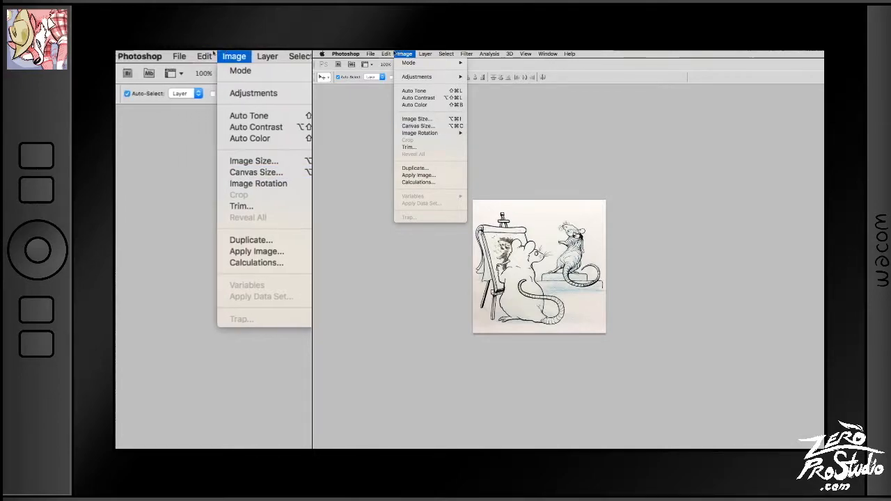
mouse_move(370, 53)
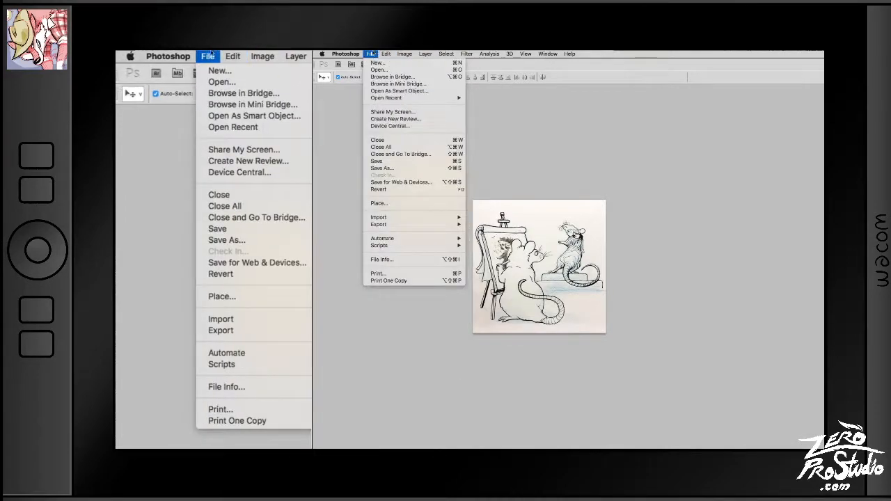
left_click(385, 162)
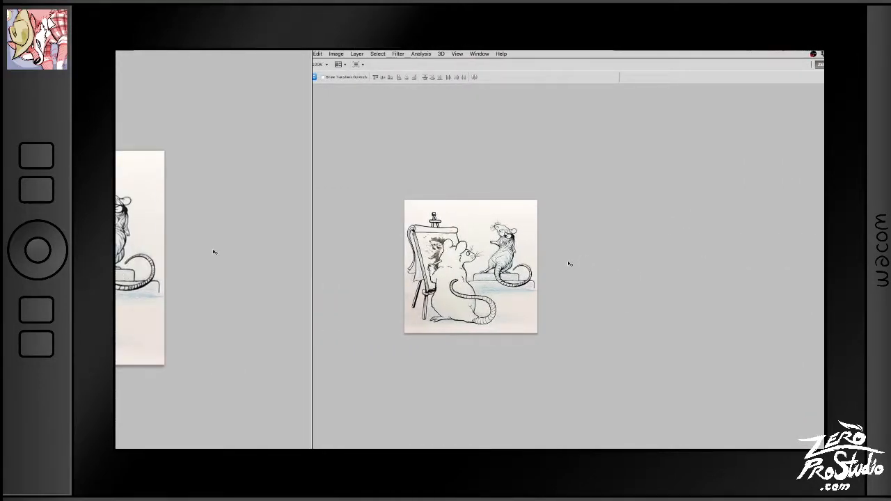
key("ctrl+Tab")
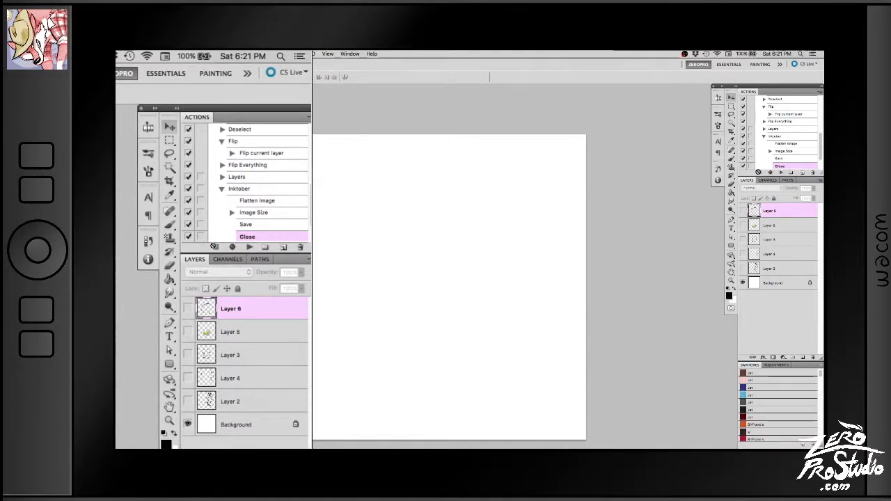
Step: Review the commands recorded in the Inktober action, including the settings stored for Image Size
scroll(782, 150, "down", 2)
scroll(782, 149, "up", 1)
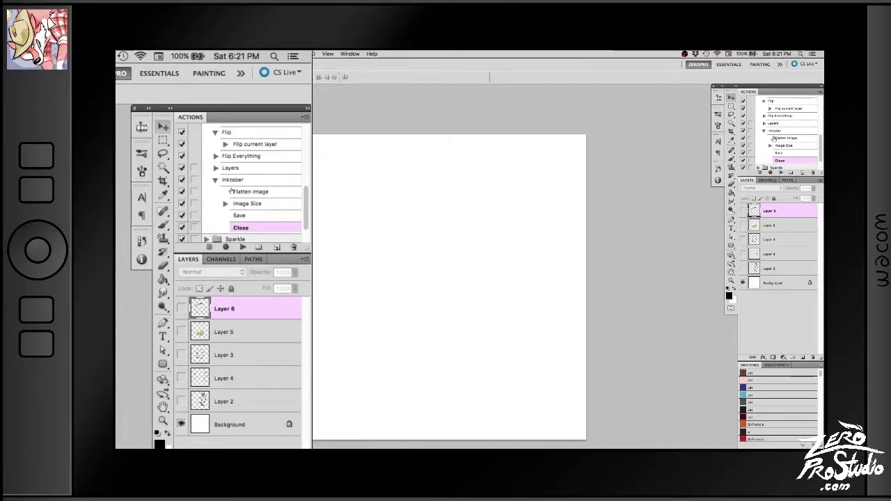
left_click(775, 130)
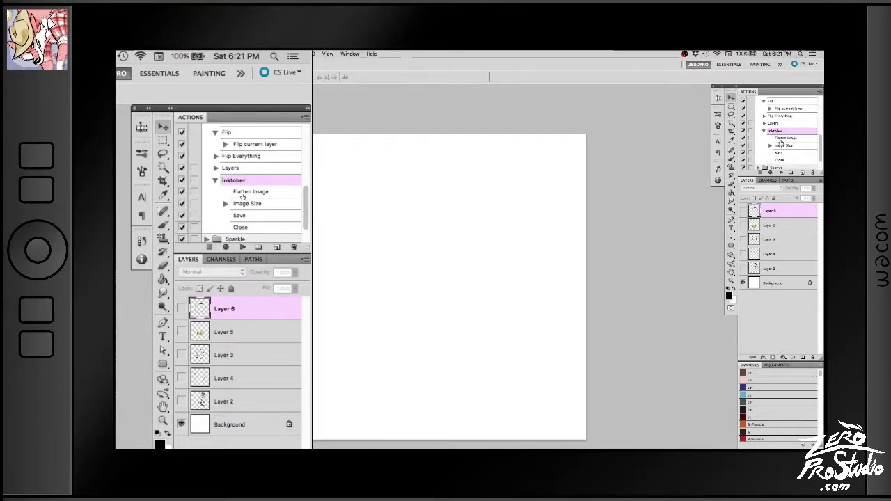
left_click(780, 139)
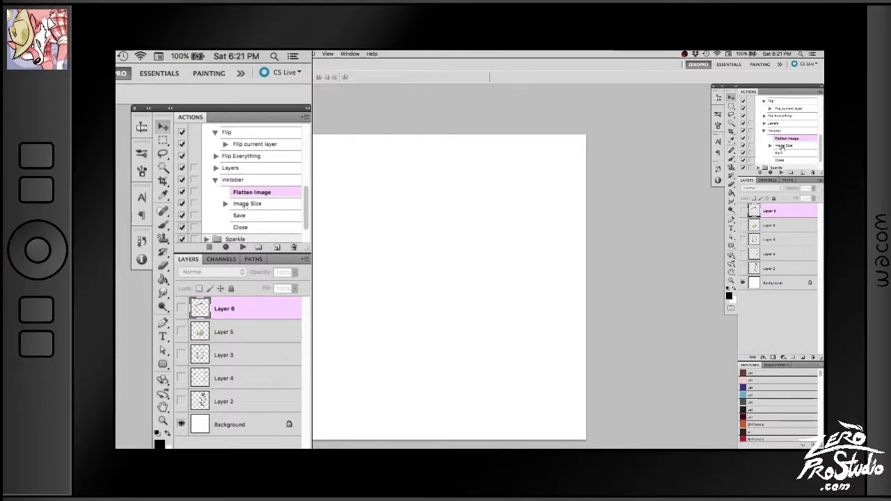
left_click(781, 146)
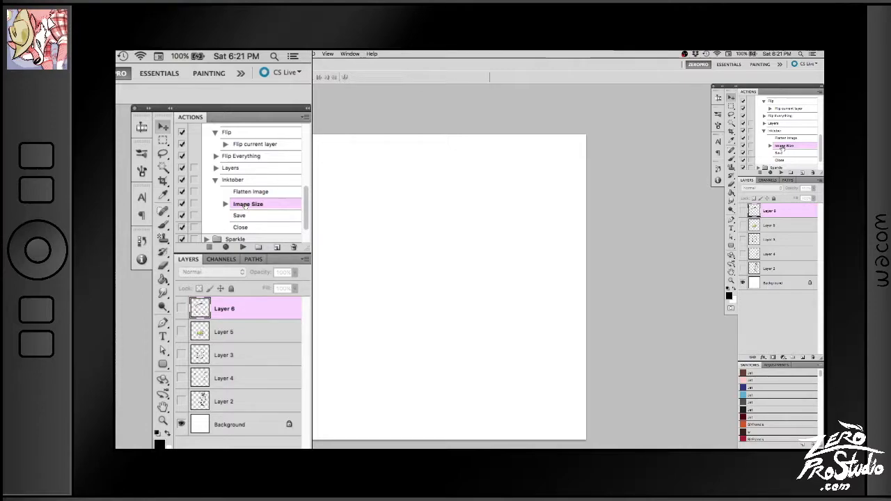
left_click(771, 147)
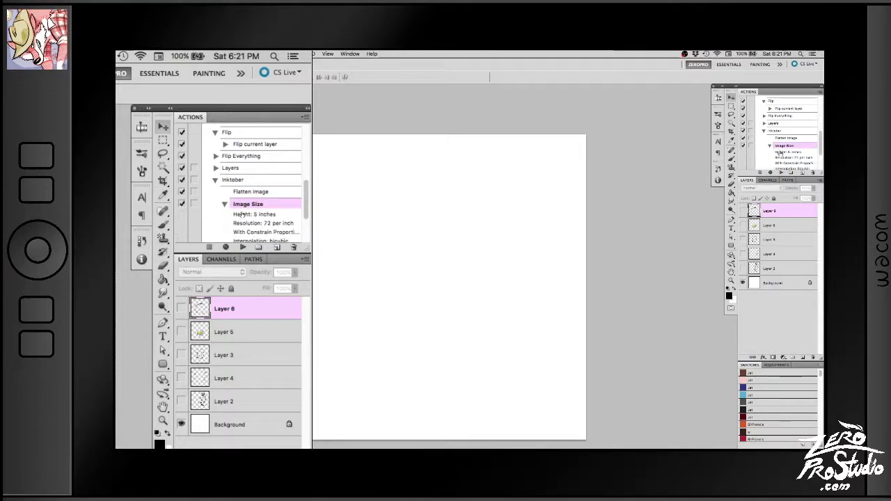
left_click(771, 146)
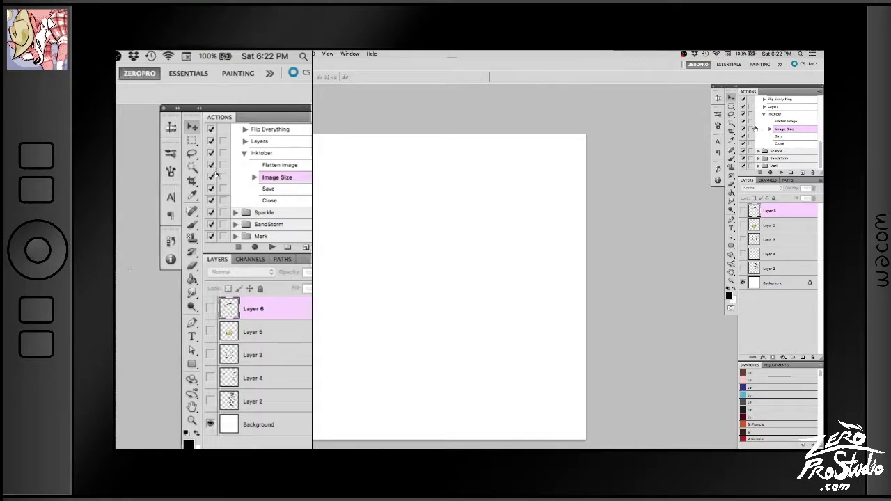
Step: Open the drawings day2 through day6 together from the inktober folder
key("Tab")
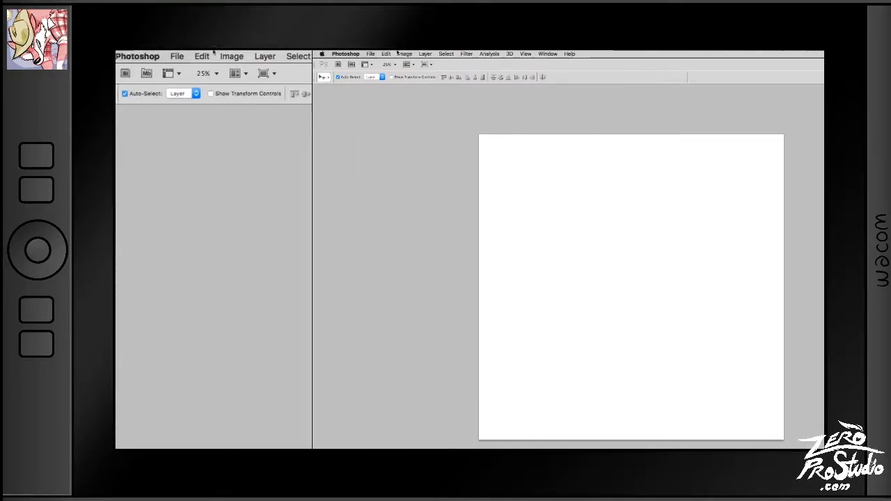
left_click(371, 54)
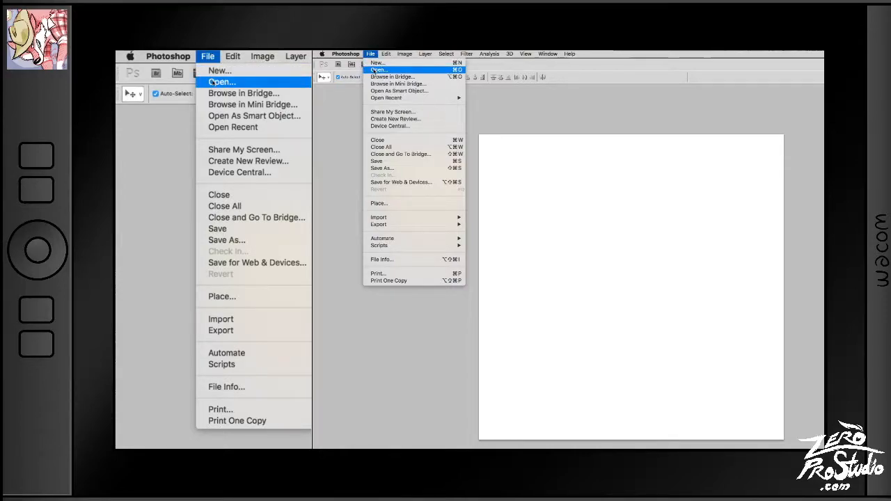
left_click(376, 70)
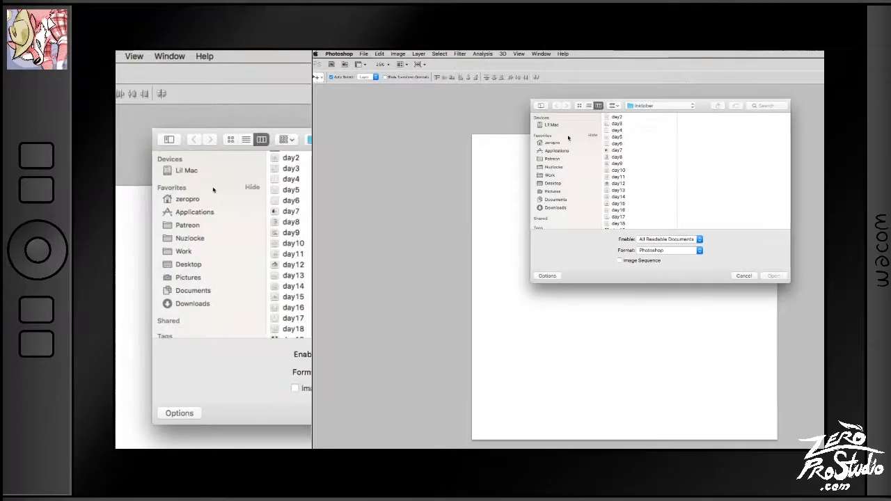
left_click(617, 118)
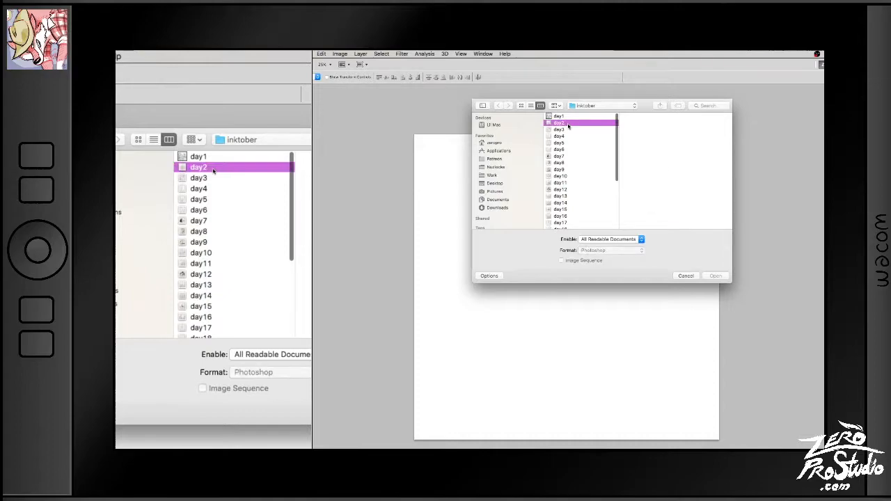
scroll(568, 181, "down", 5)
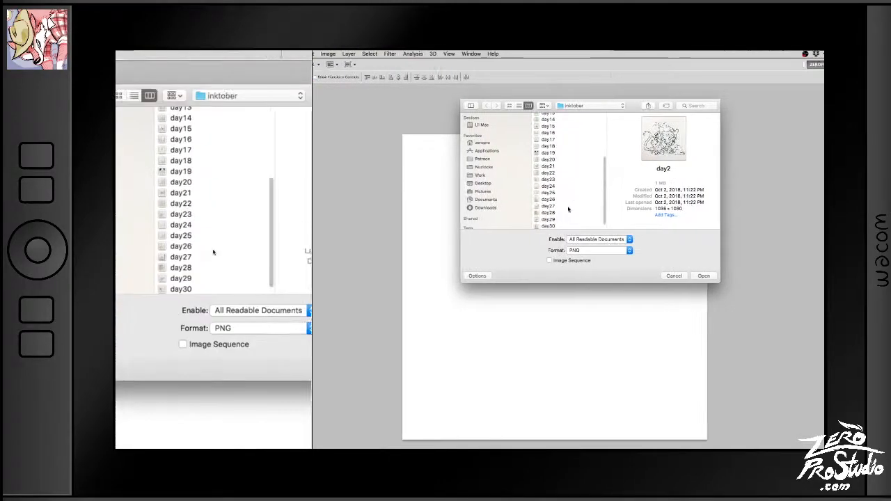
scroll(568, 209, "down", 1)
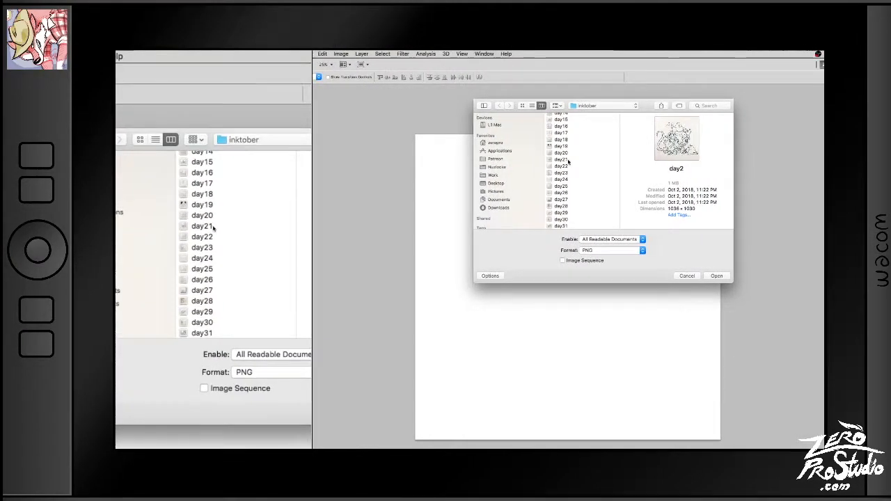
scroll(568, 161, "up", 5)
left_click(563, 150, "shift")
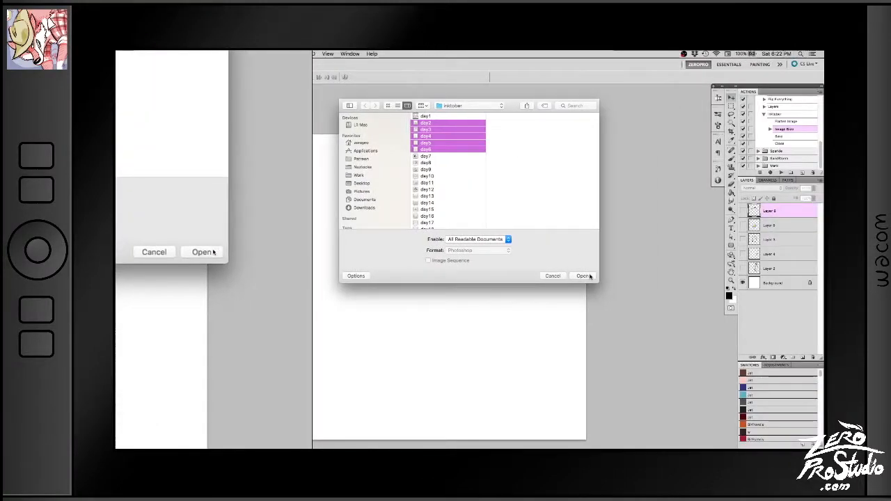
left_click(721, 276)
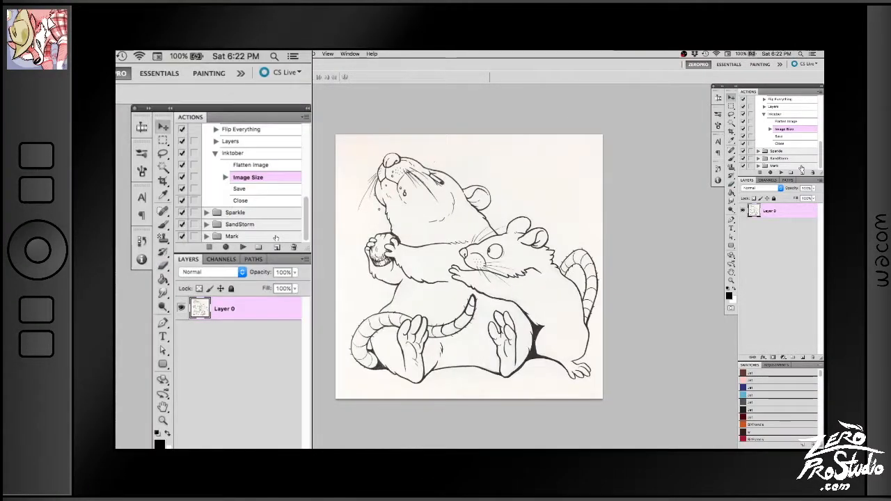
Step: Turn on Button Mode for the actions and play the Inktober action on the opened drawings
left_click(820, 91)
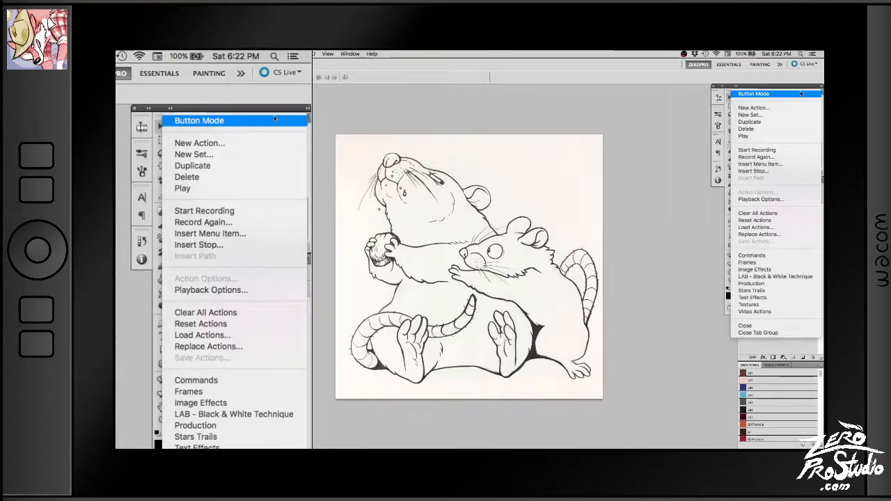
left_click(801, 94)
scroll(782, 129, "down", 1)
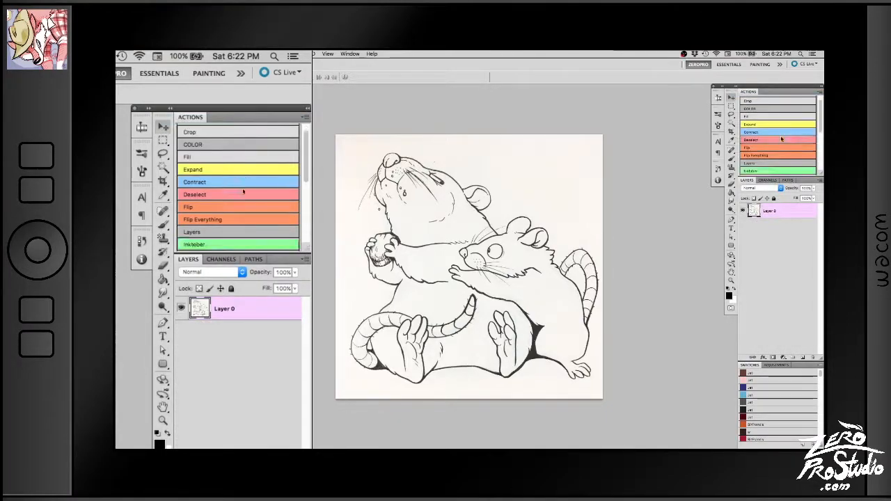
left_click(755, 172)
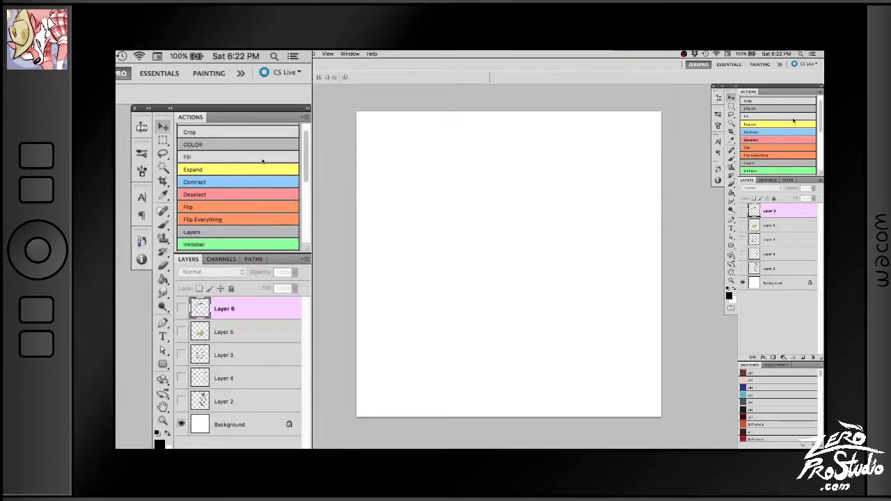
Step: Turn off Button Mode and delete the Inktober action
left_click(820, 92)
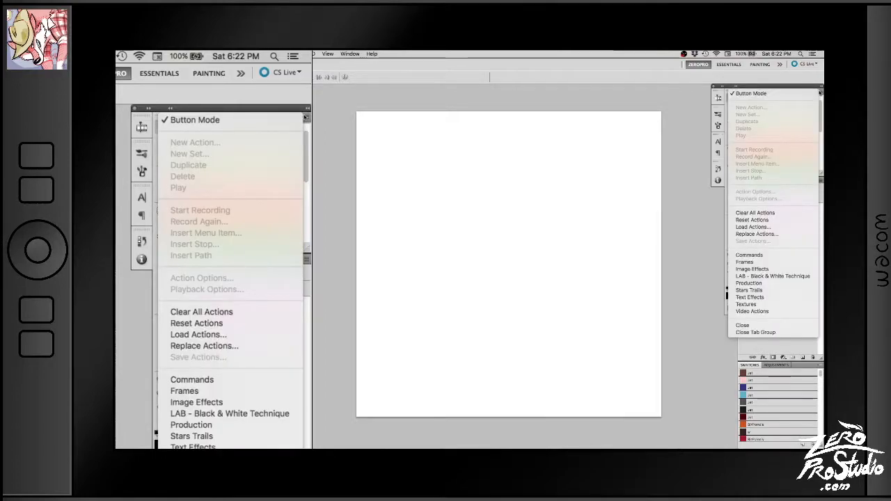
left_click(798, 94)
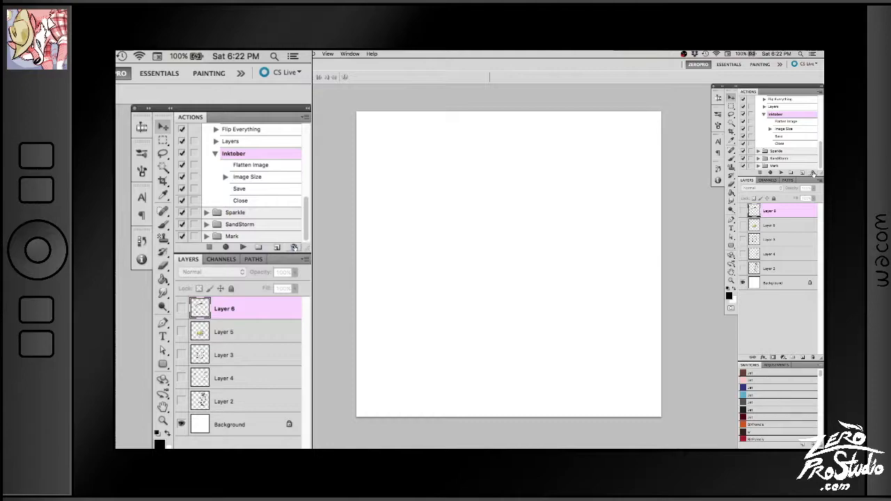
left_click(295, 248)
key("Return")
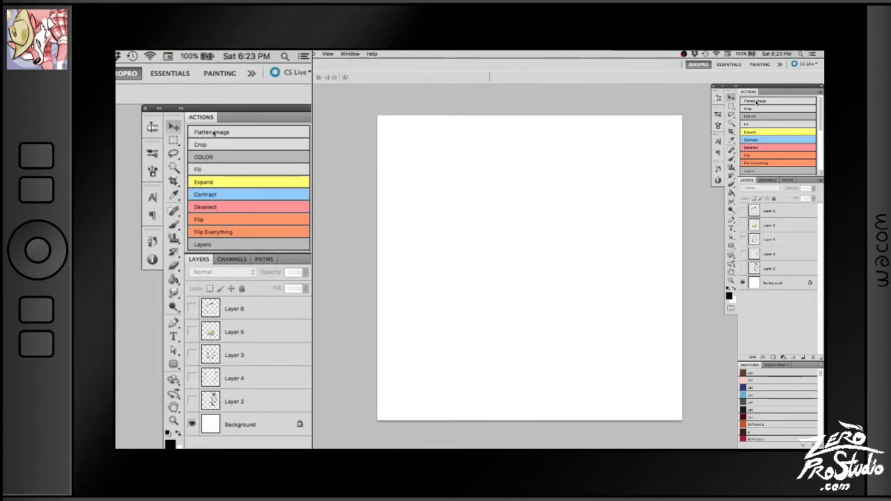
Step: Load the ZeroProActions.atn action file from the Downloads folder
left_click(819, 91)
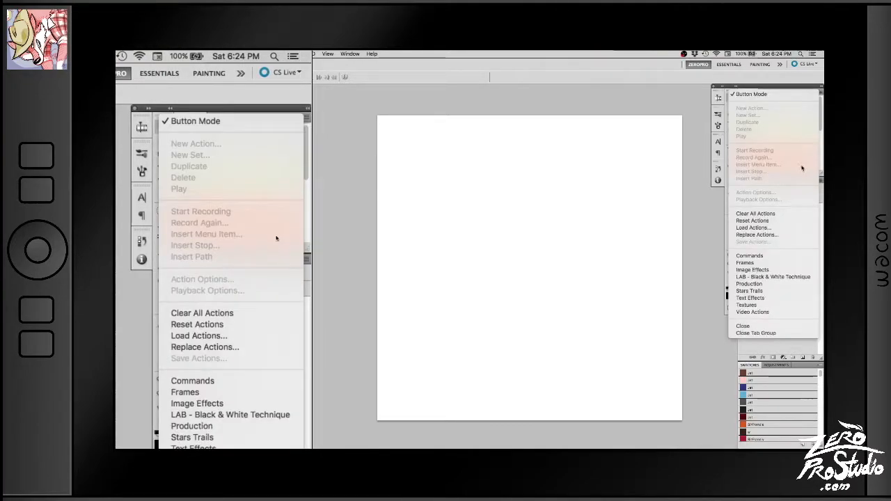
left_click(790, 228)
left_click(364, 207)
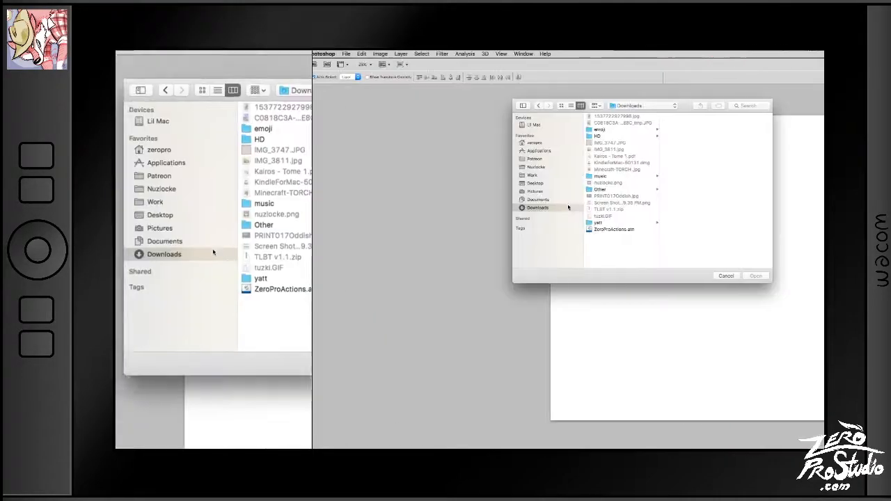
left_click(427, 229)
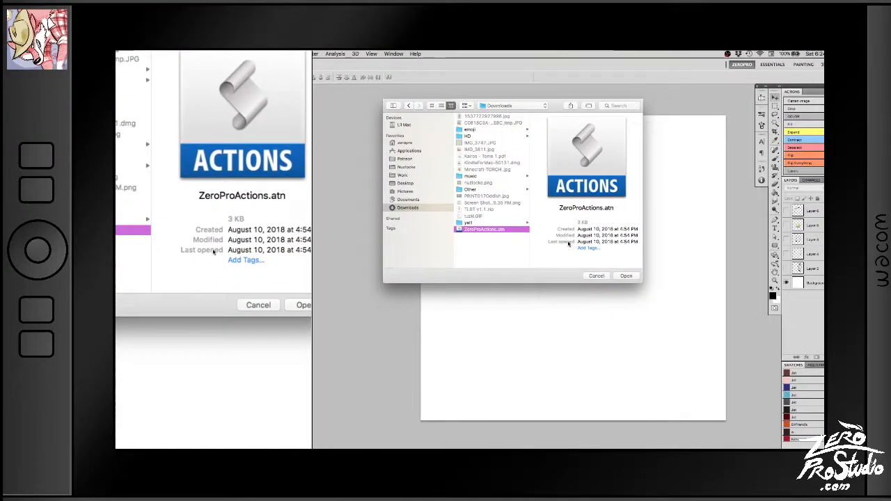
left_click(625, 276)
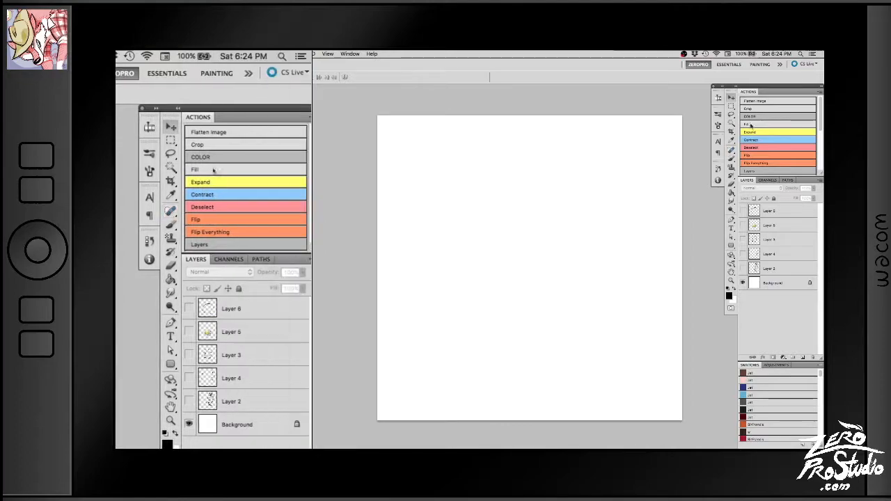
Step: Try the Flatten Image action on the layered document, undo it, and clear the rectangular marquee selection
left_click(223, 132)
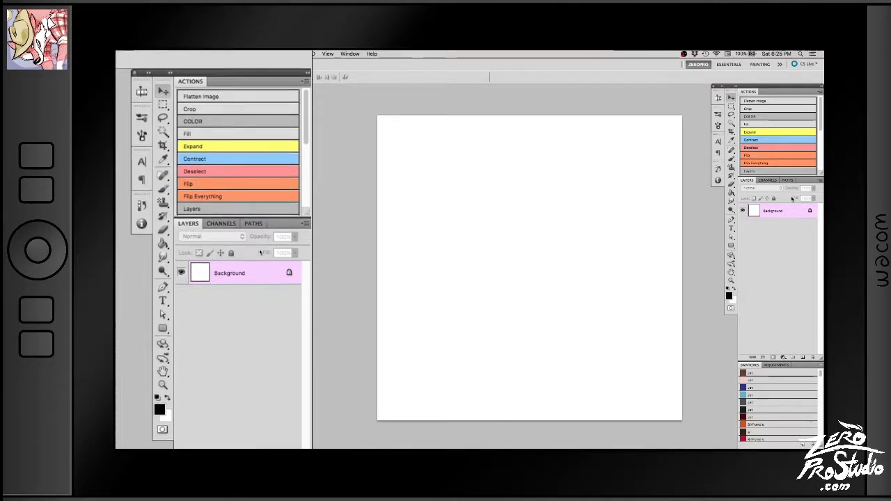
key("super+z")
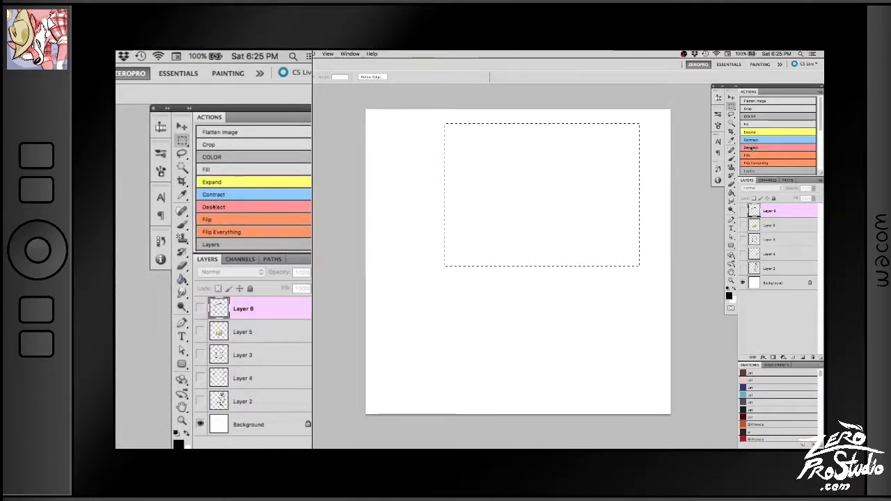
left_click(213, 144)
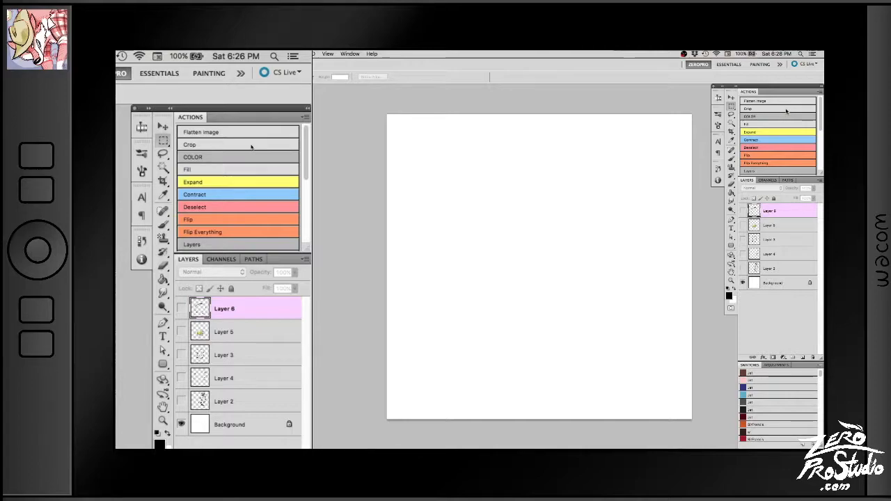
Step: Show Layer 5 with the frog, and play the Crop action on a selection loaded from that layer's pixels
left_click(743, 225)
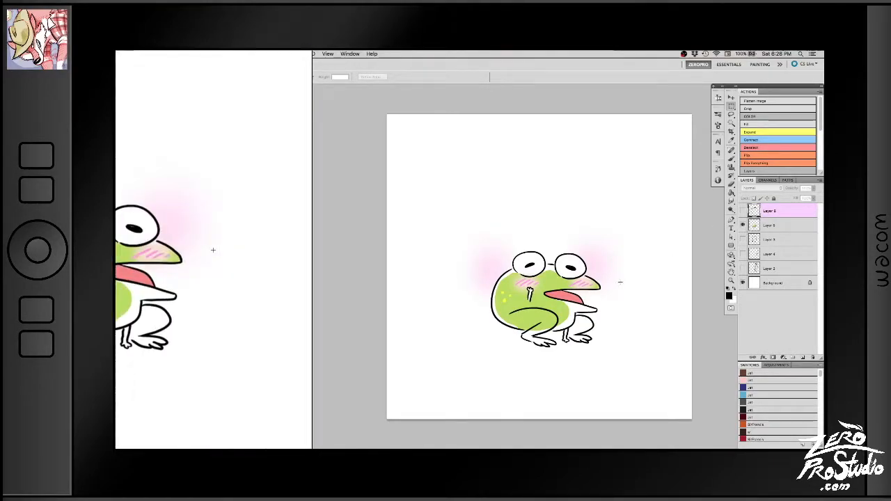
left_click(754, 226, "super")
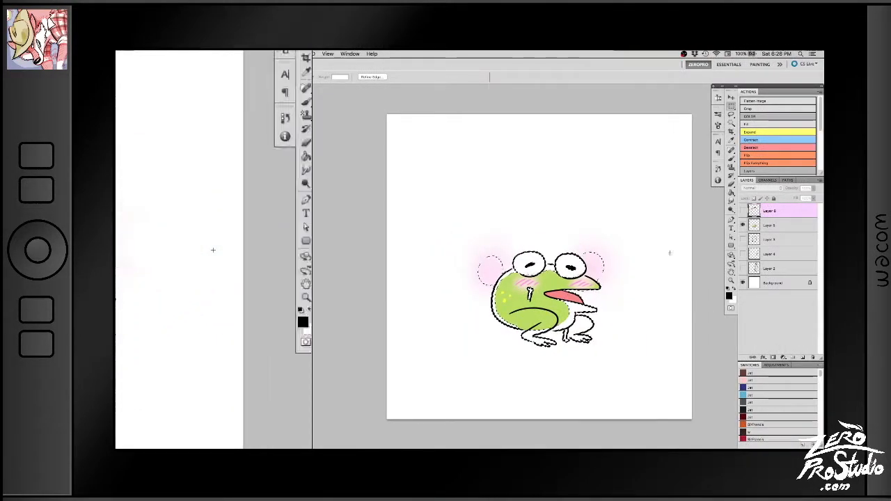
left_click(751, 117)
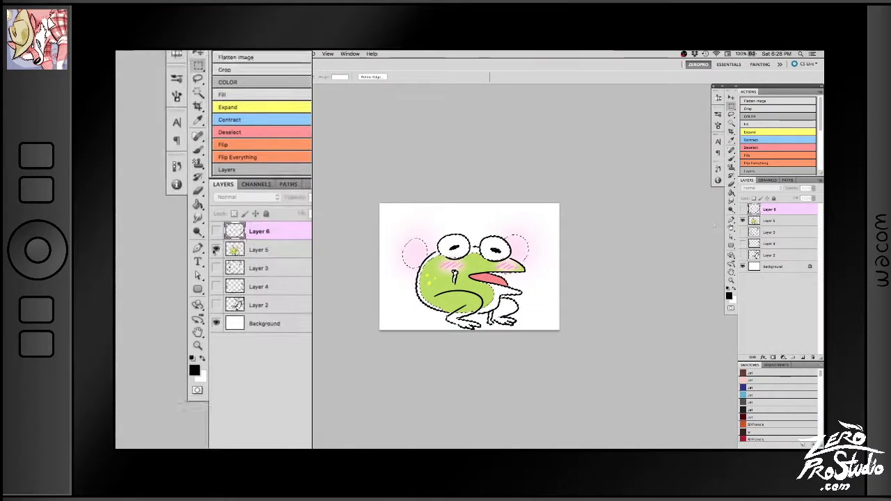
Step: Undo the last crop and hide Layer 5
scroll(676, 215, "left", 5)
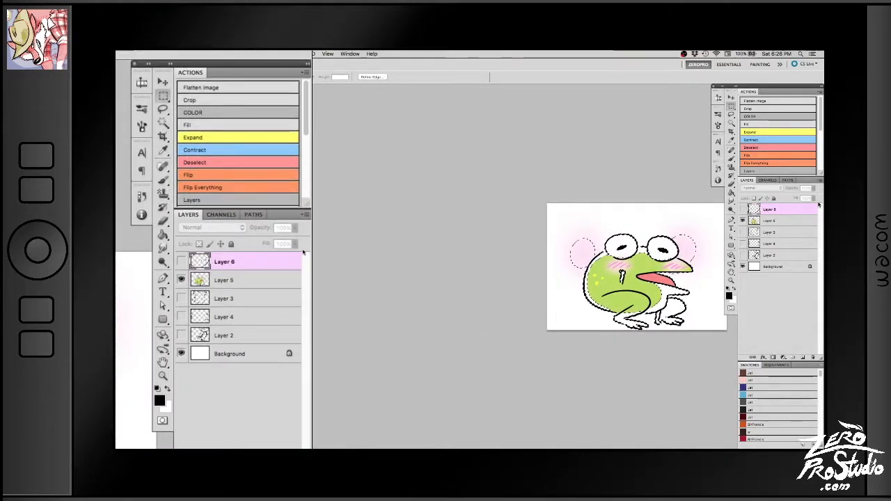
key("super+z")
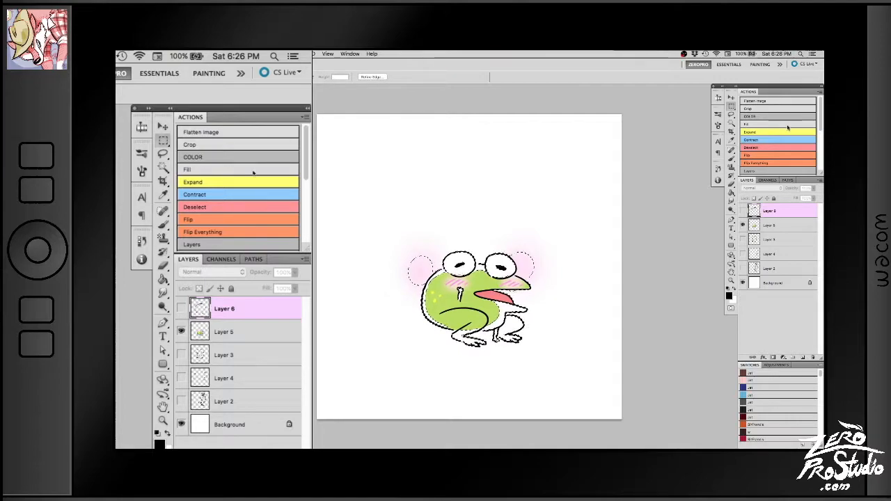
left_click(742, 224)
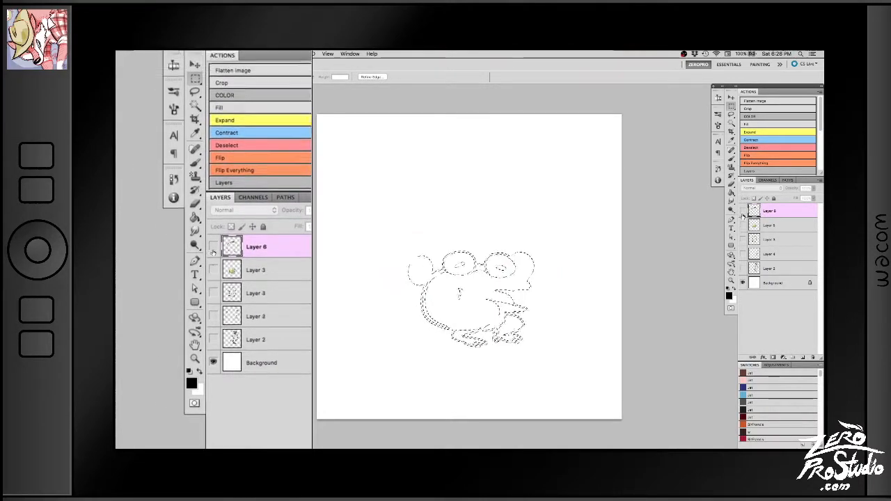
Step: Try filling the frog-shaped selection with black on a new layer, and clear the selection with the Deselect action
left_click(803, 357)
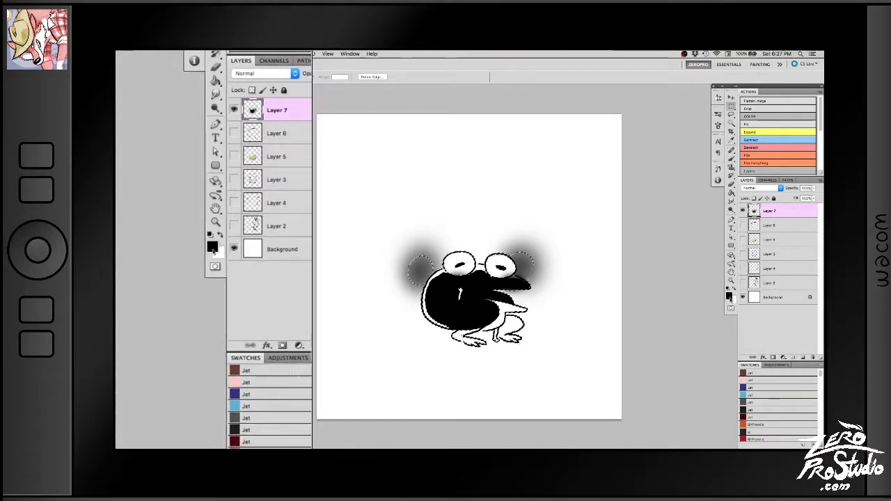
left_click(782, 150)
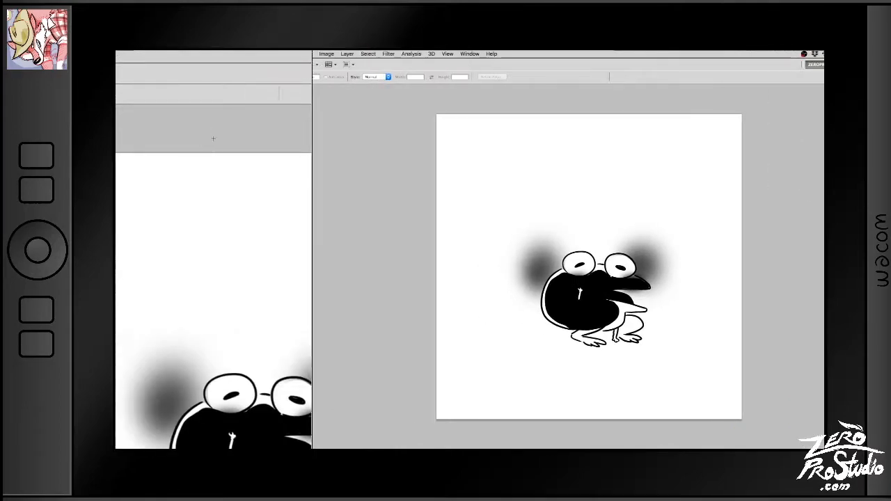
left_click(399, 53)
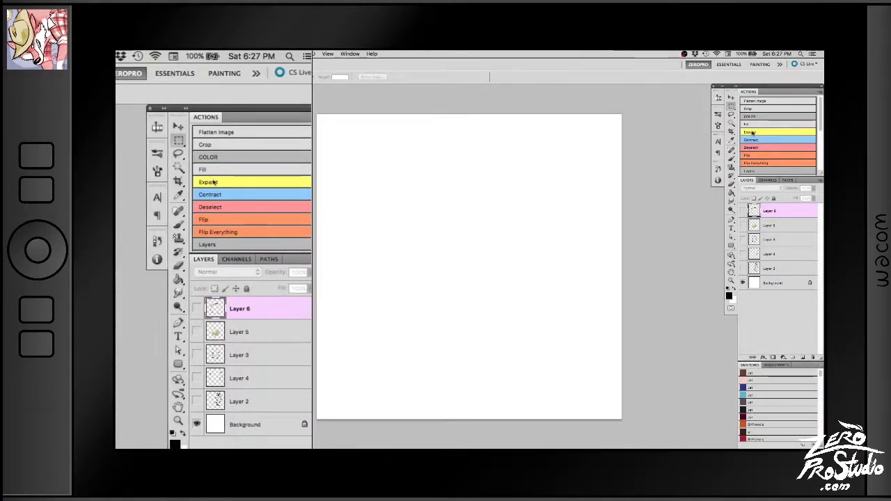
Step: Show Layer 6 with a new layer beneath it, and select the round body's interior on Layer 6 with the Magic Wand
left_click(742, 210)
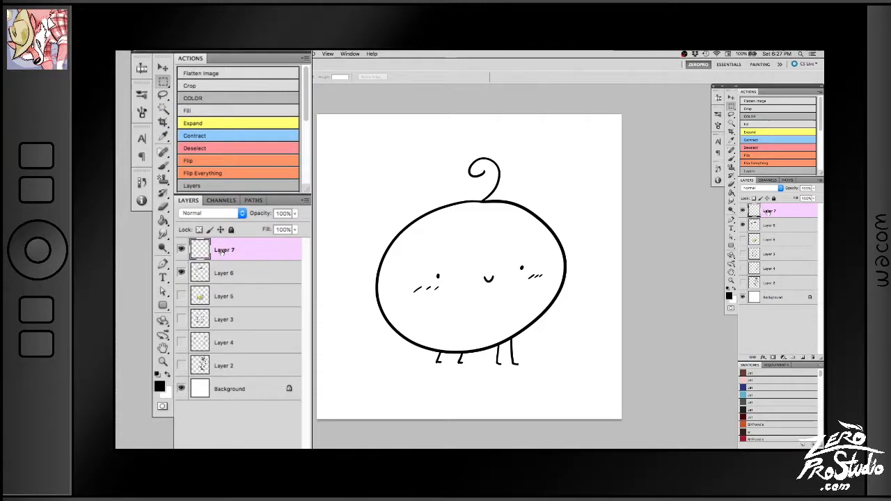
left_click_drag(769, 212, 768, 227)
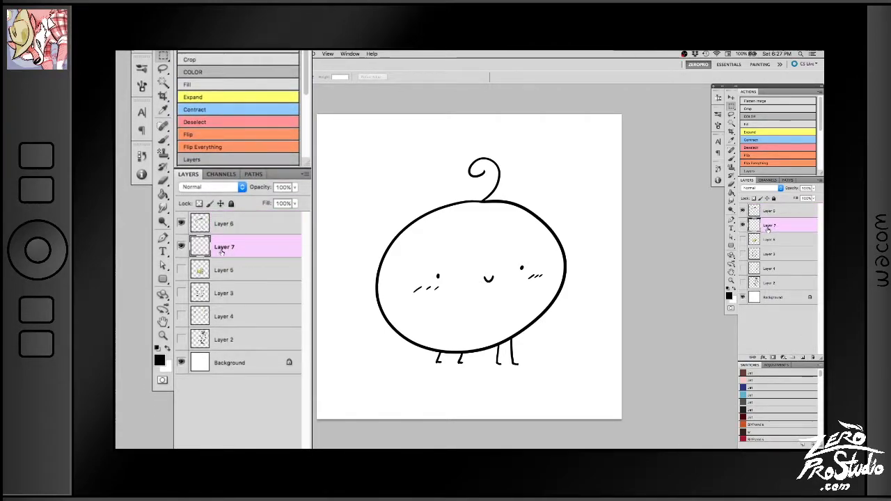
left_click(767, 213)
key("w")
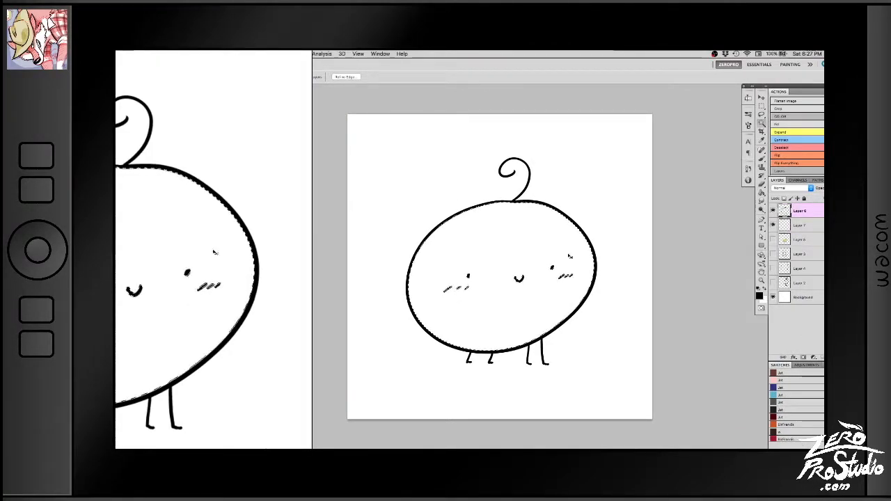
Step: Try filling the unexpanded body selection with black on Layer 7 using the Paint Bucket
key("super+plus")
key("super+plus")
key("super+plus")
scroll(569, 248, "up", 4)
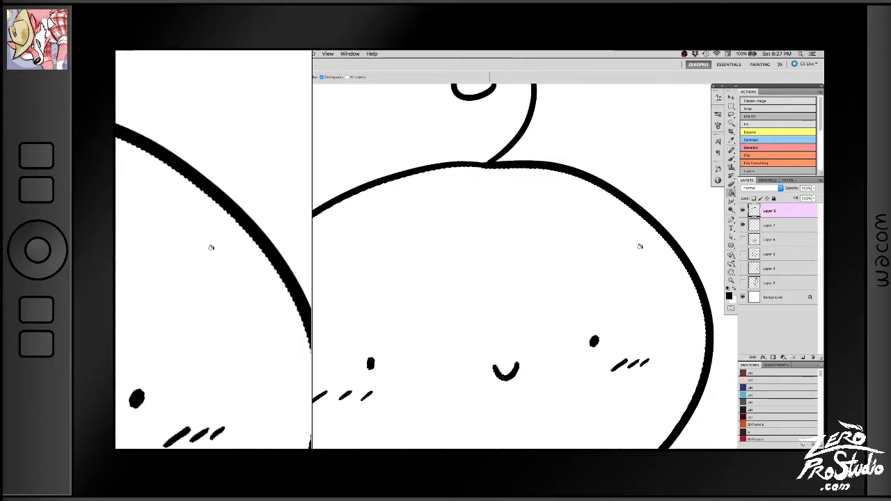
left_click(769, 225)
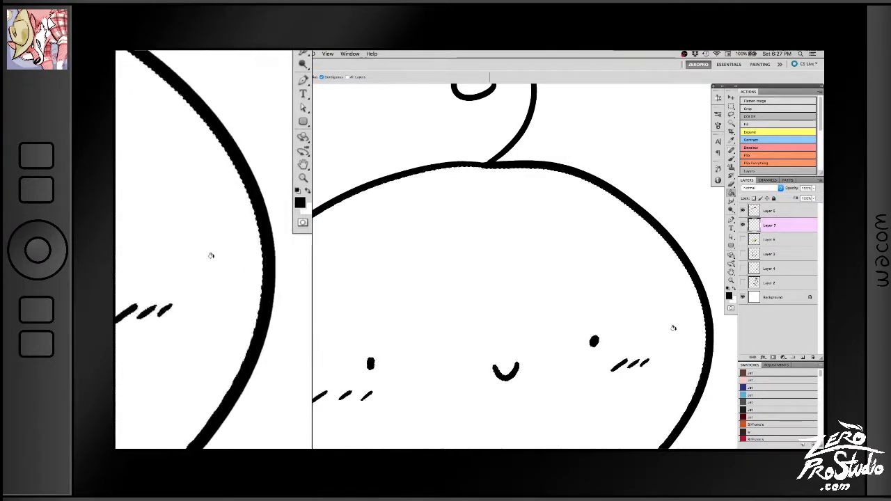
left_click(673, 328)
Step: Examine the border between the black fill and the outline closely along the body's upper contour
scroll(662, 304, "down", 5)
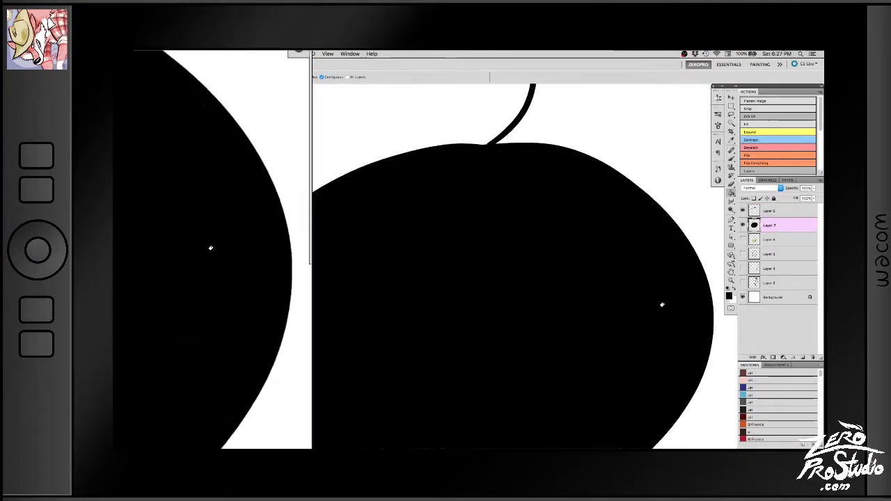
scroll(662, 305, "left", 8)
scroll(662, 304, "up", 5)
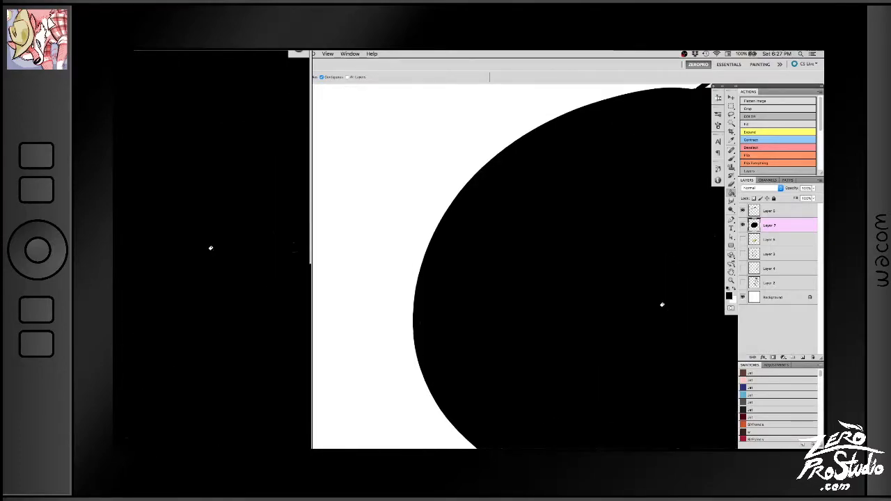
scroll(662, 304, "right", 4)
key("super+plus")
key("super+plus")
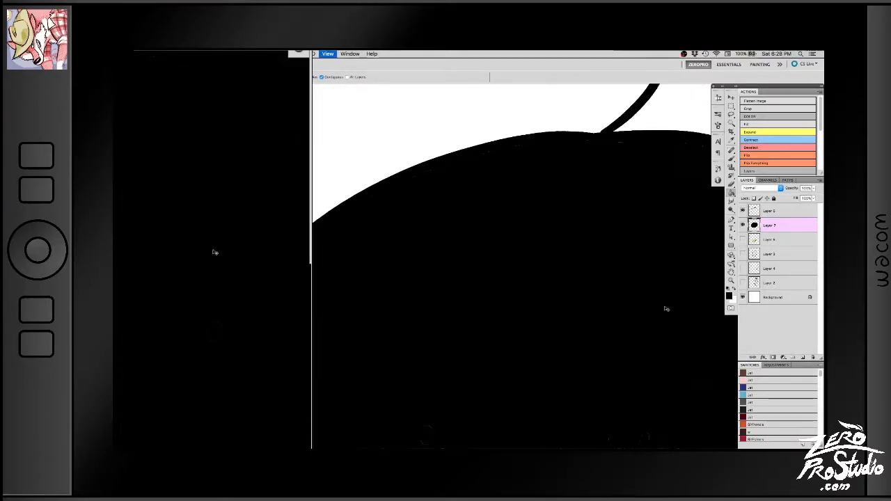
scroll(662, 304, "up", 5)
scroll(662, 304, "right", 2)
scroll(661, 304, "up", 3)
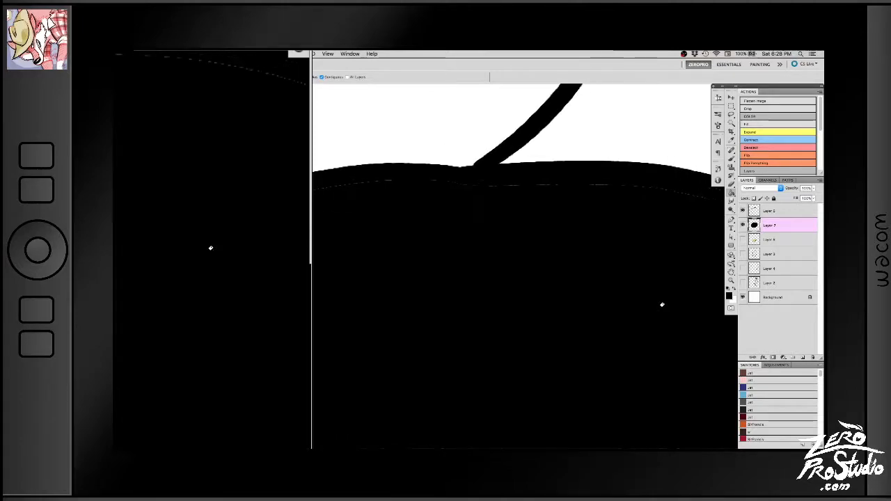
scroll(661, 305, "right", 4)
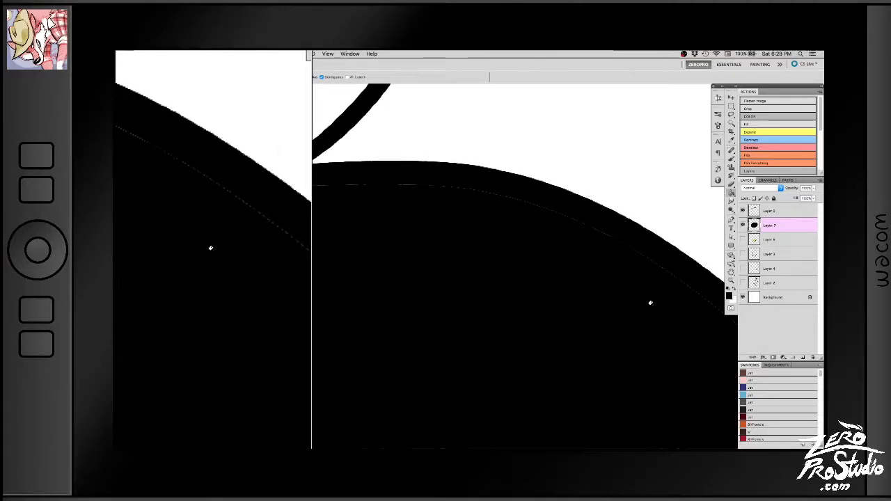
key("super+plus")
key("super+plus")
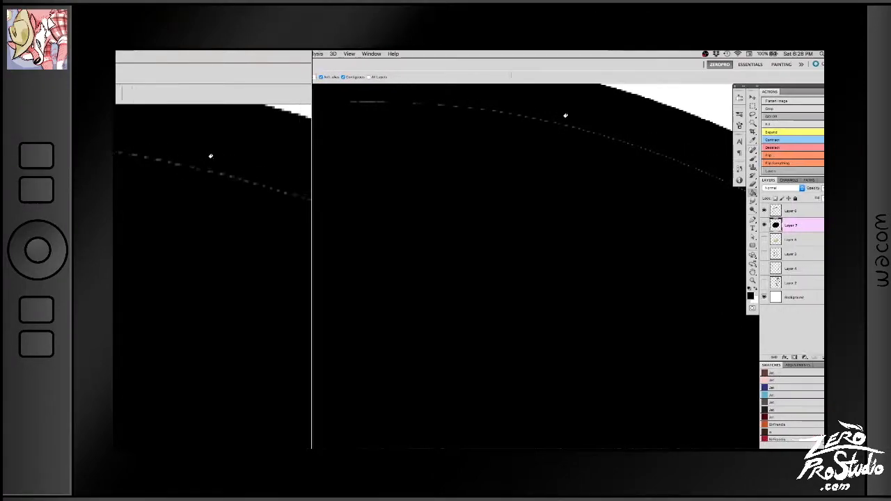
scroll(708, 162, "right", 5)
scroll(708, 162, "down", 2)
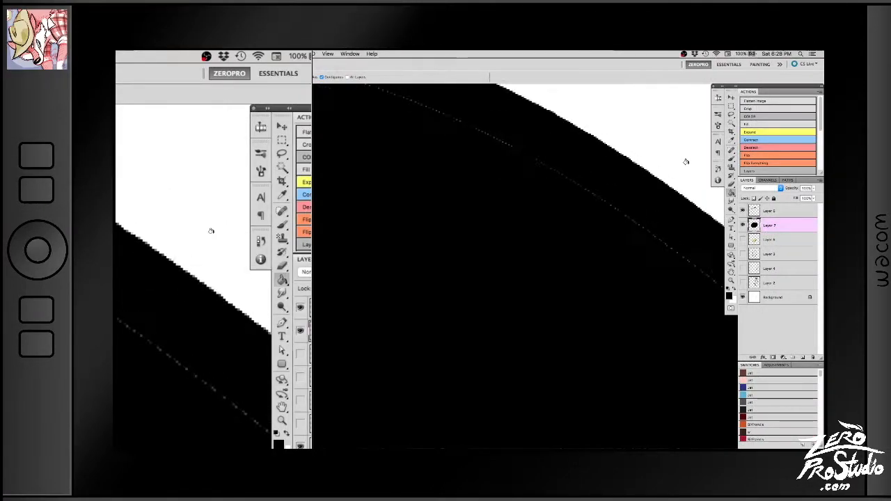
scroll(656, 229, "right", 5)
scroll(656, 229, "down", 5)
scroll(656, 229, "right", 4)
scroll(656, 229, "down", 5)
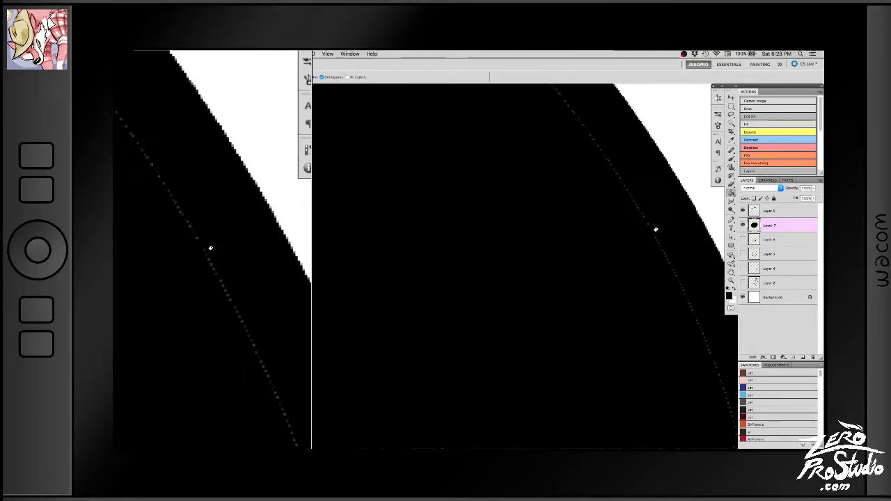
Step: Undo the black fill on Layer 7 and return to the body selection on Layer 6
key("super+0")
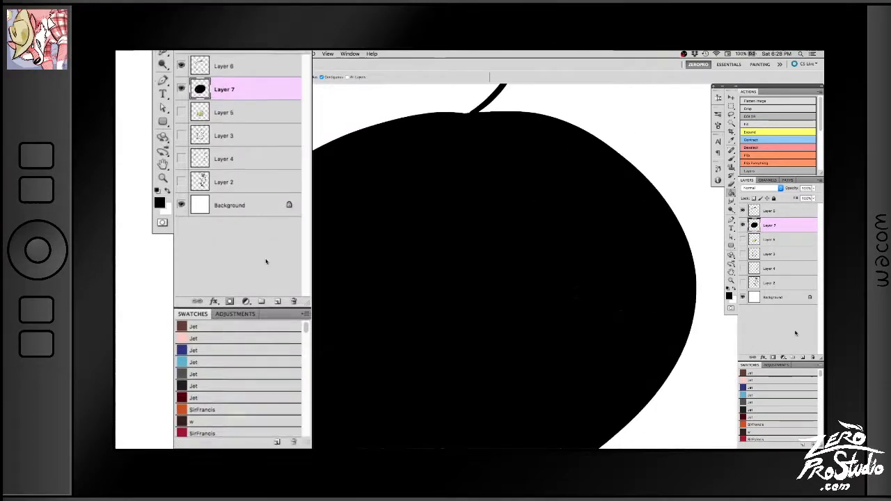
key("super+z")
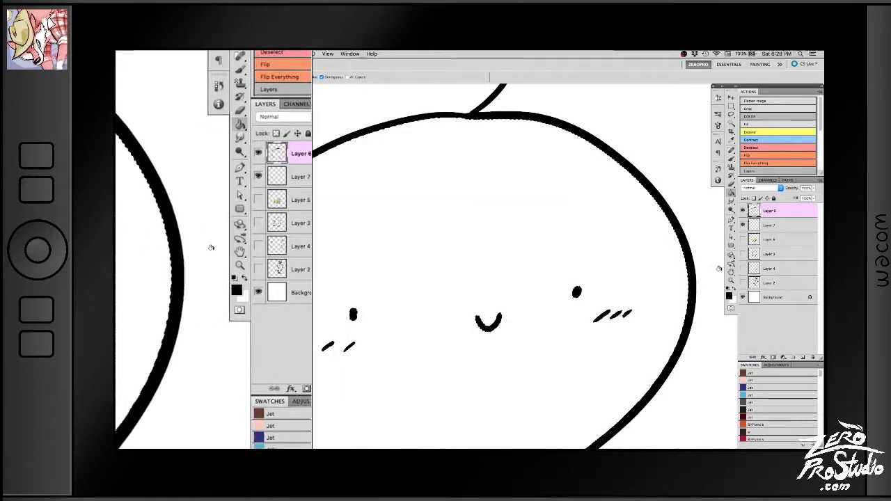
scroll(652, 274, "up", 5)
scroll(652, 274, "left", 2)
scroll(652, 274, "down", 3)
scroll(652, 274, "right", 1)
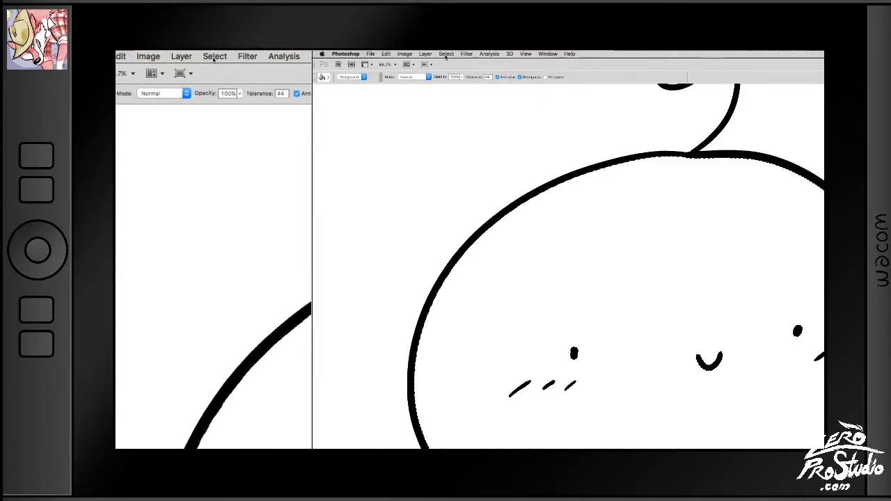
left_click(446, 54)
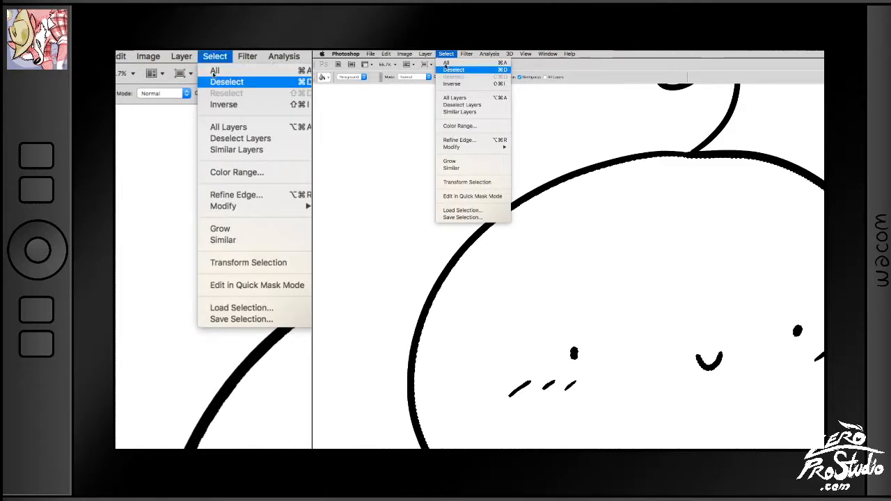
mouse_move(501, 146)
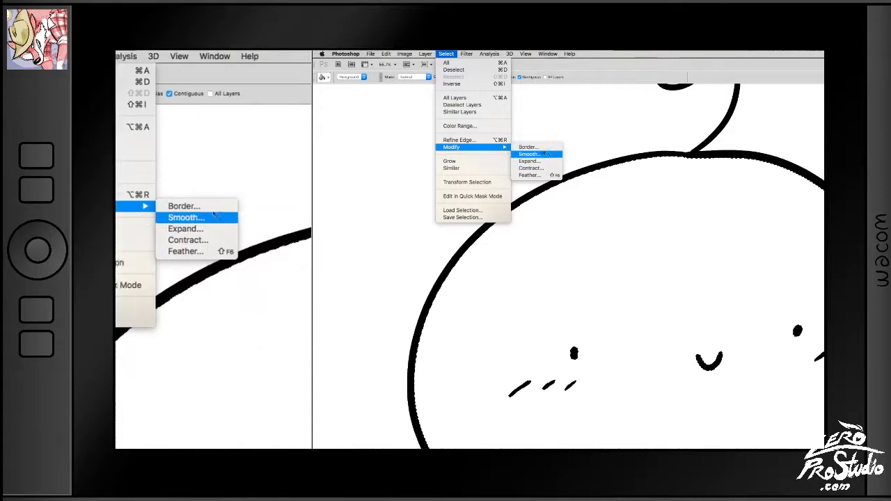
left_click(551, 163)
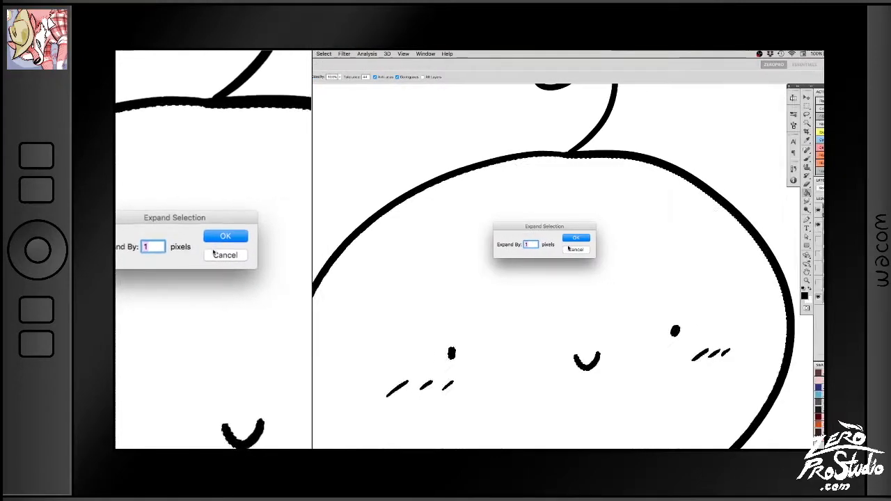
left_click(570, 250)
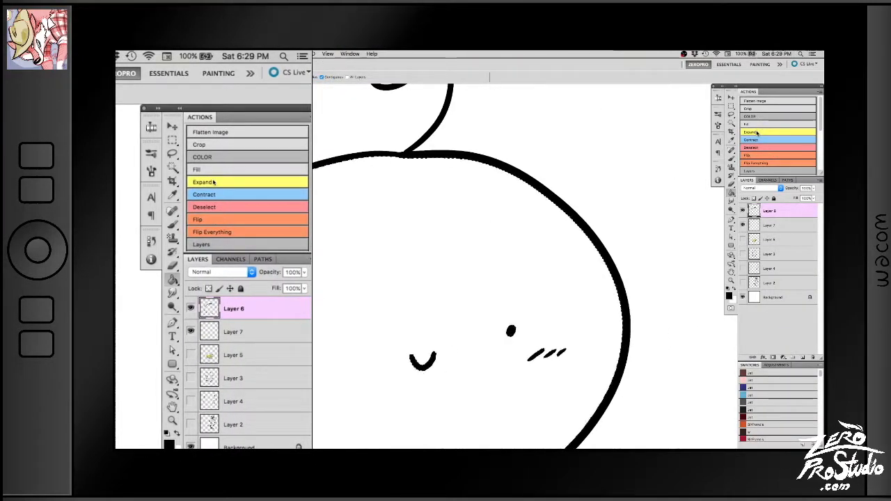
Step: Play the Expand action three times on the body selection, and fill it with black on Layer 7
key("super+plus")
left_click(758, 133)
left_click(757, 133)
left_click(757, 133)
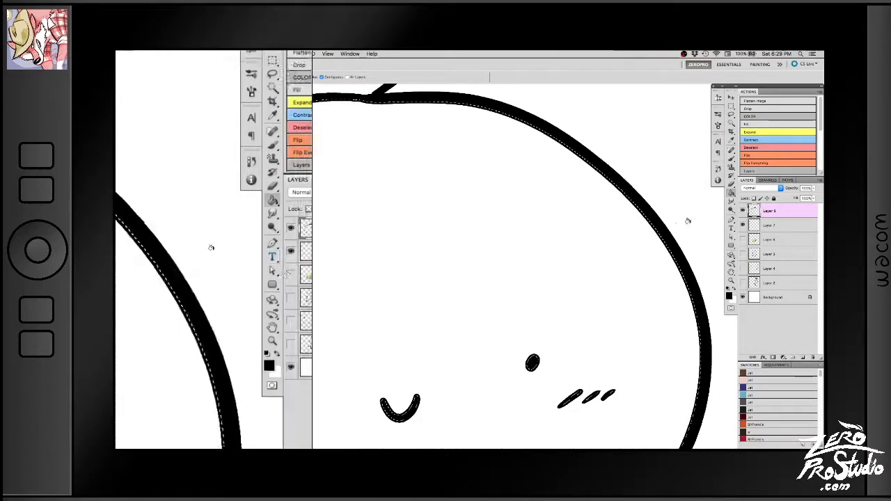
left_click(768, 225)
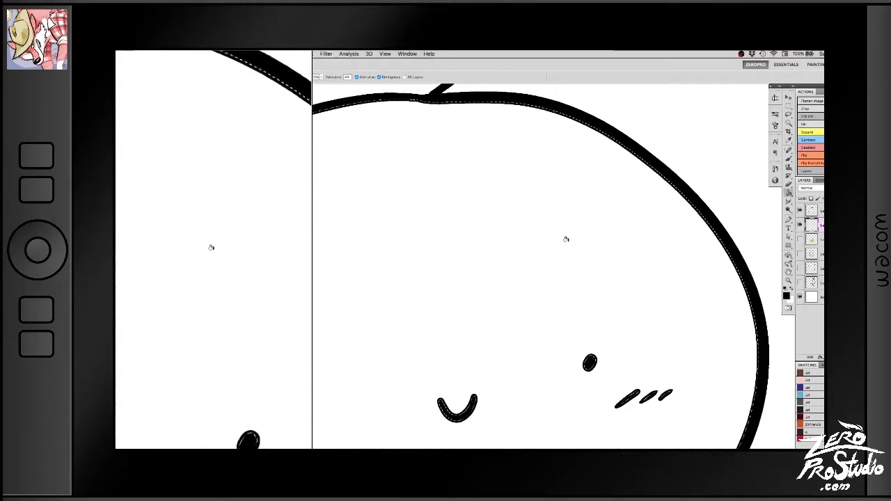
left_click(565, 241)
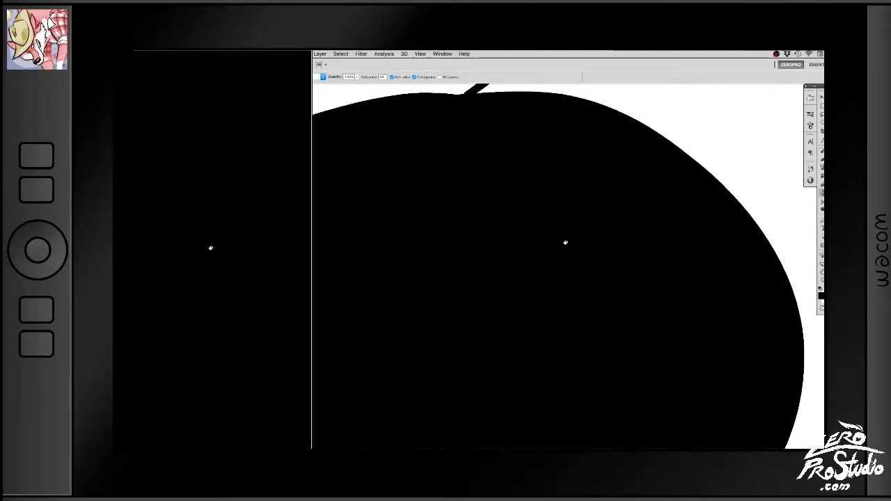
Step: Lower the opacity of Layer 6 to check how far the black fill extends beneath the outline
left_click_drag(722, 237, 614, 235)
key("super+equal")
key("super+equal")
key("super+equal")
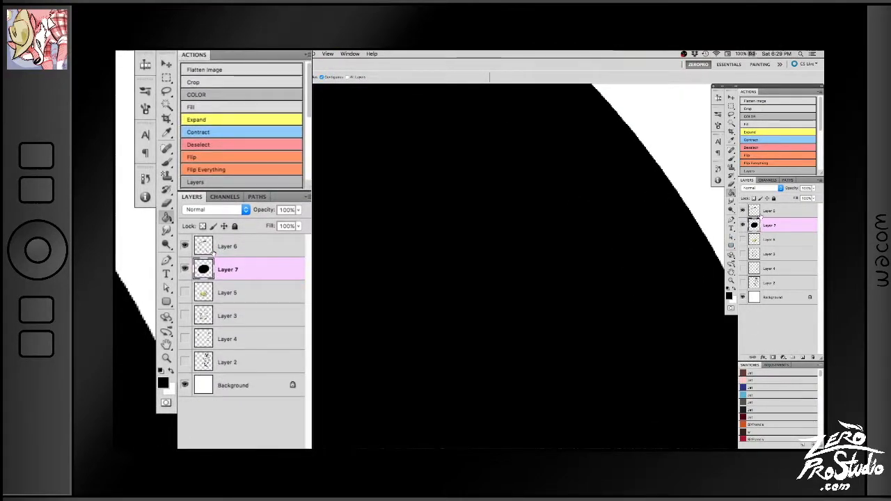
left_click(743, 211)
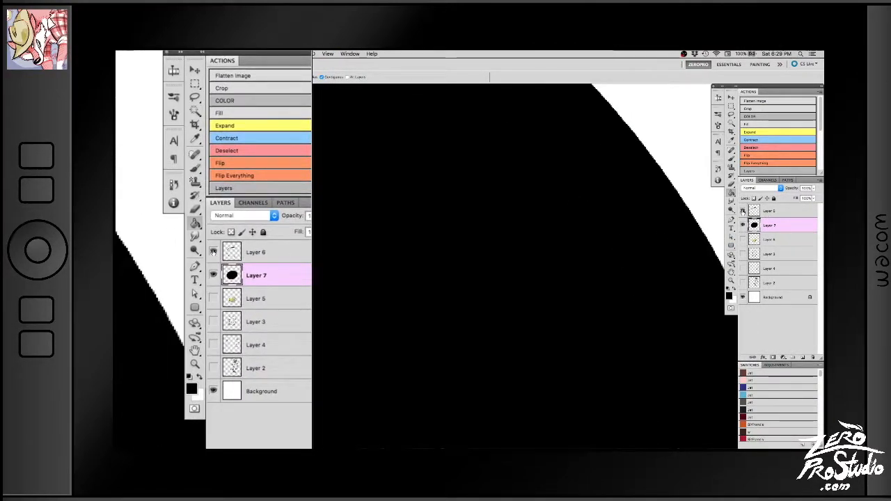
left_click(769, 211)
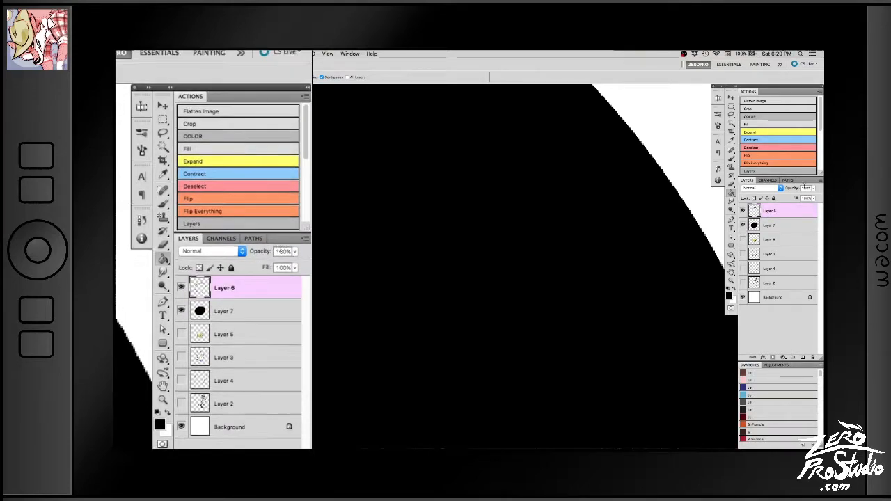
left_click_drag(794, 188, 785, 189)
left_click(788, 190)
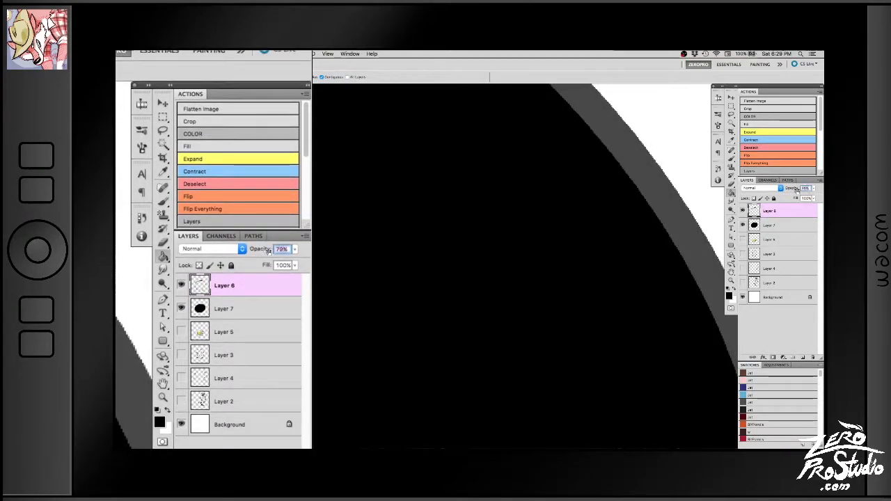
Step: Set the opacity of Layers 6 and 7 together to 81%, and toggle Layer 6's visibility to compare fill and outline
type("100")
key("Return")
left_click(769, 225, "shift")
left_click(742, 211)
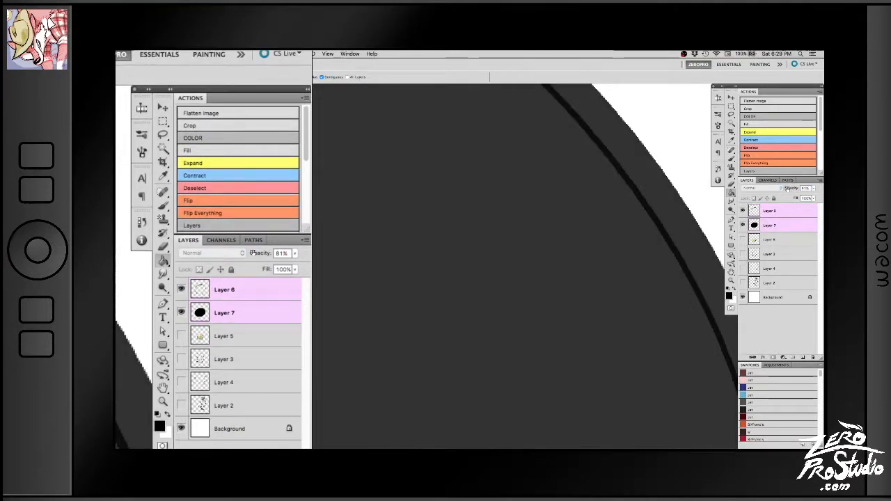
left_click(743, 210)
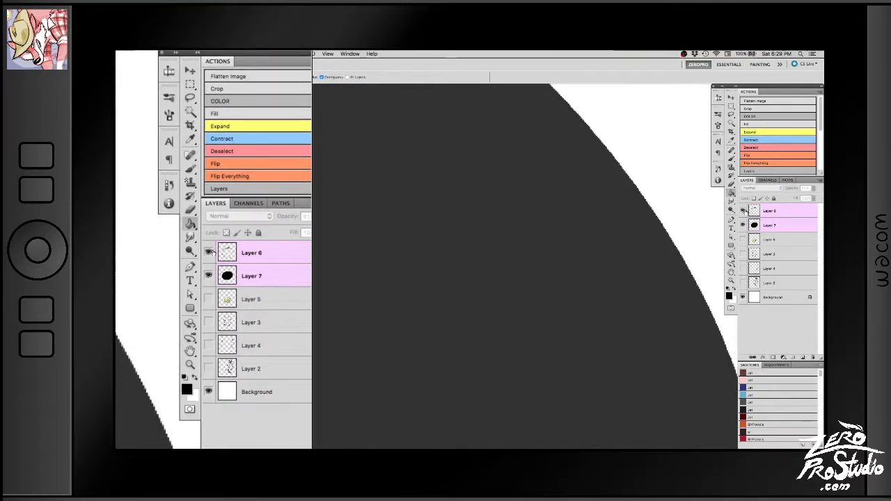
Step: Toggle Layer 7's visibility to compare the fill with the outline, and delete Layer 7
left_click(742, 225)
left_click(742, 225)
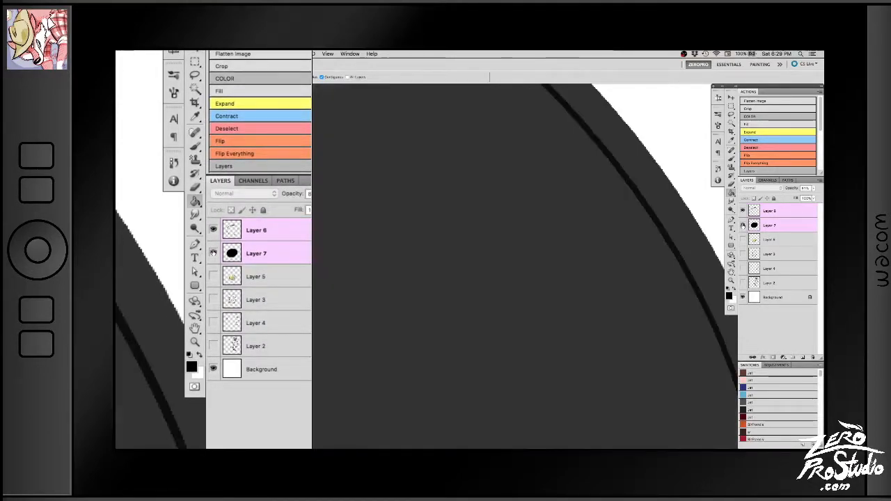
left_click(762, 224)
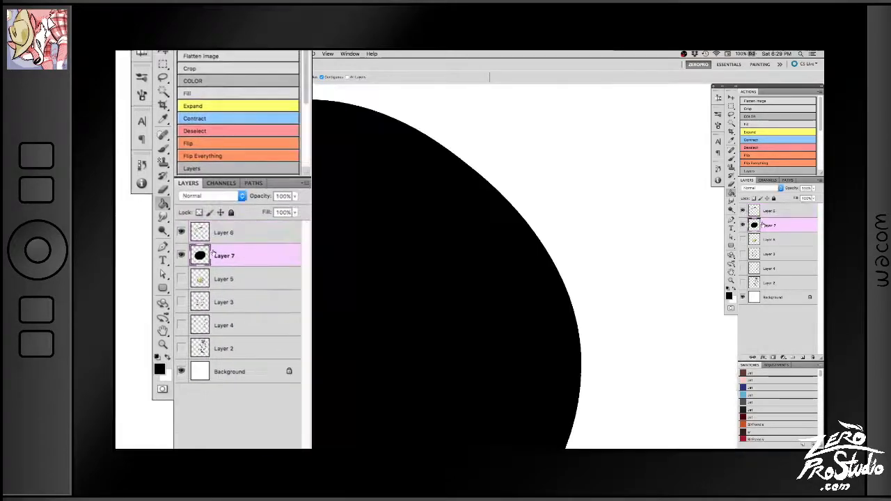
key("Delete")
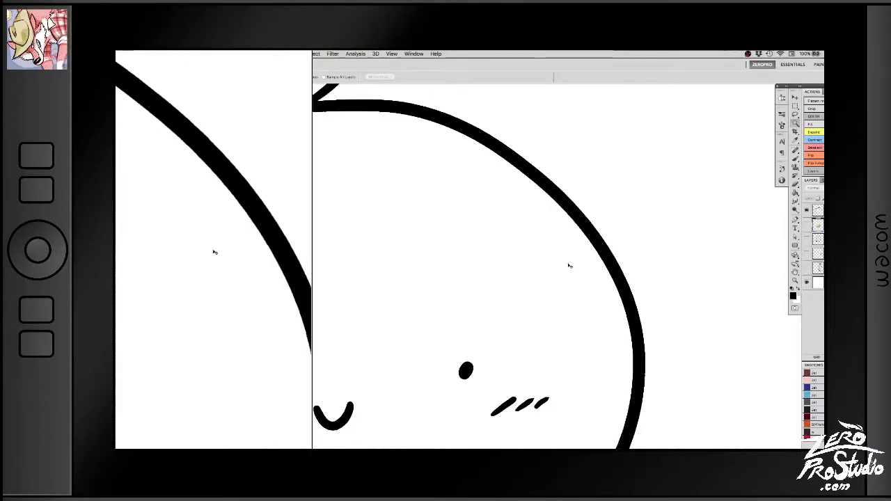
key("super+minus")
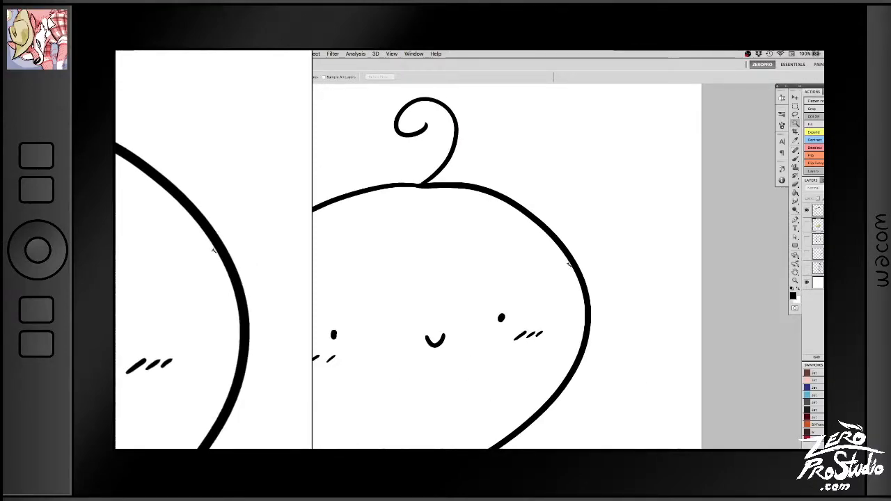
left_click_drag(570, 264, 535, 266)
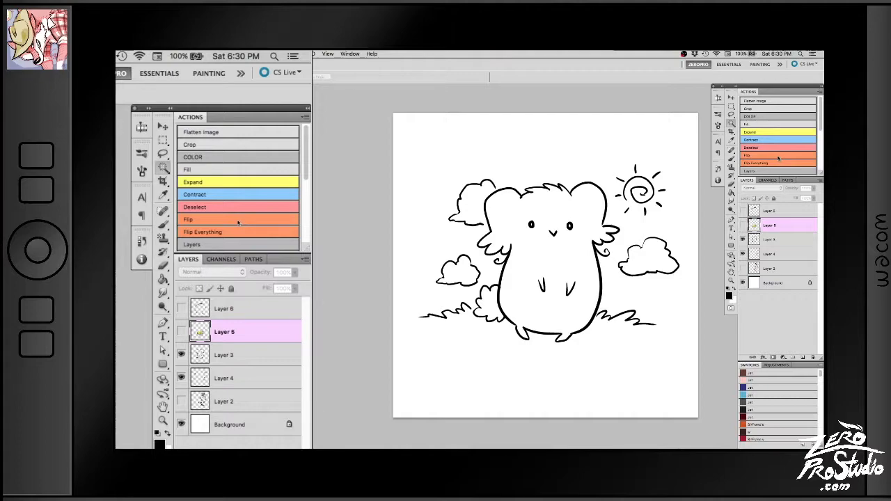
Step: Make Layer 3 the active layer and toggle its visibility to check which artwork it holds
left_click(783, 240)
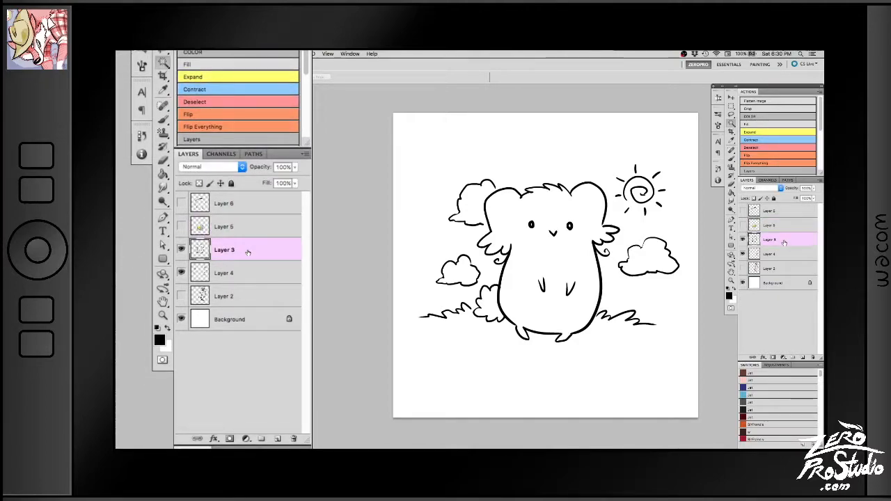
left_click(742, 239)
left_click(742, 239)
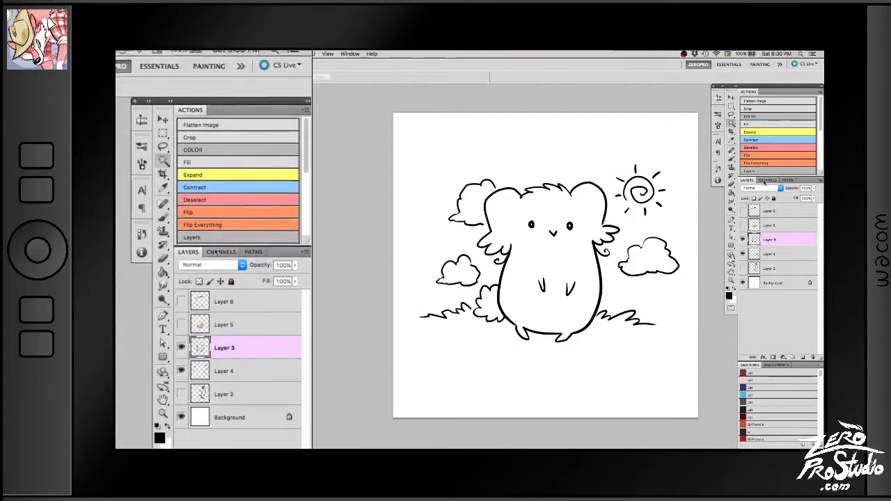
Step: Play the Flip action six times on Layer 3 to mirror only the character back and forth
left_click(759, 158)
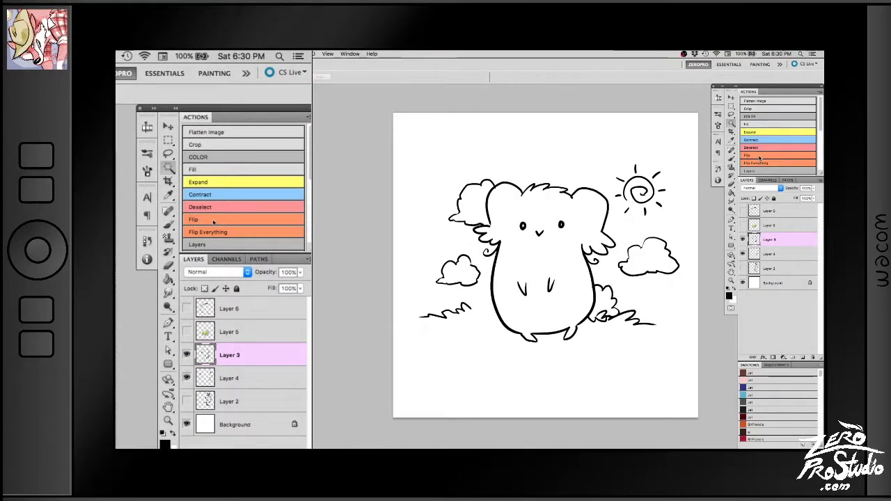
left_click(759, 159)
left_click(759, 159)
left_click(759, 158)
left_click(759, 159)
left_click(760, 159)
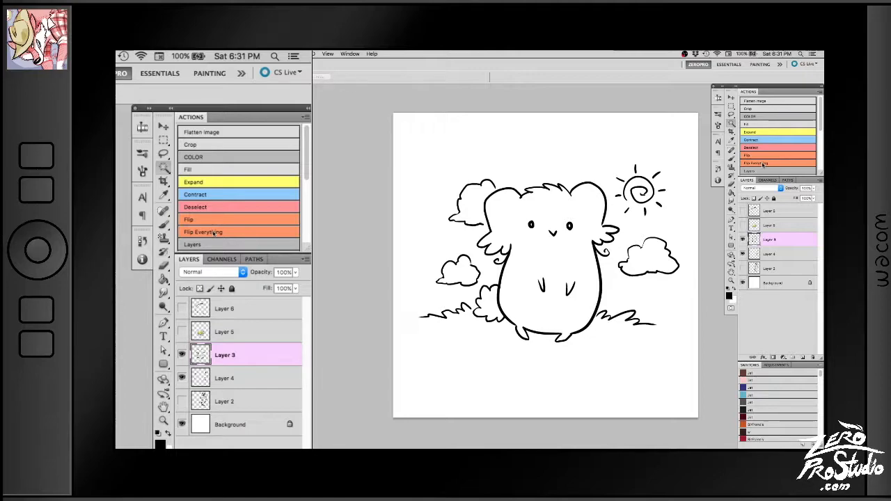
Step: Play the Flip Everything action repeatedly to mirror the whole drawing, including the sun and clouds, back and forth
left_click(763, 163)
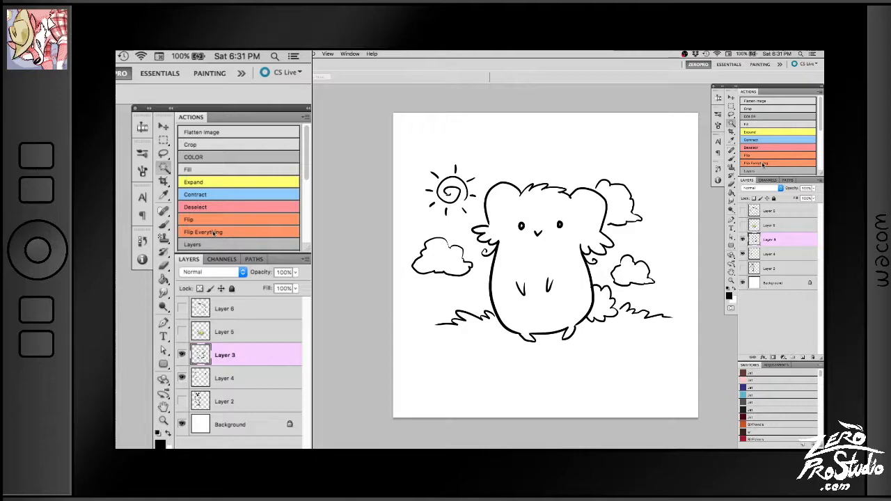
left_click(214, 232)
left_click(214, 232)
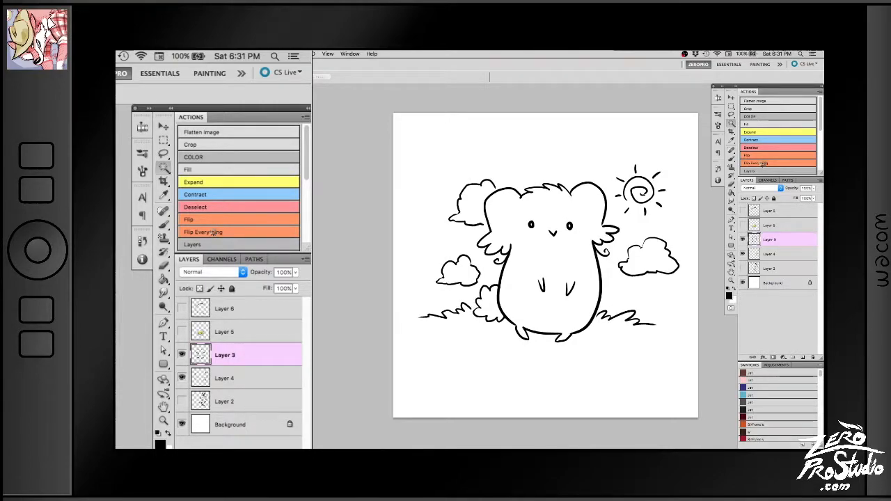
left_click(213, 233)
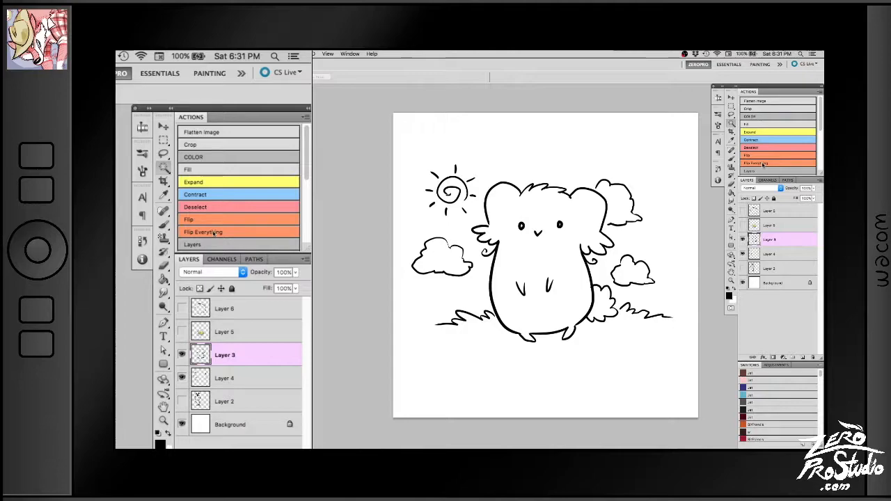
left_click(213, 233)
Step: Paint two light-blue blobs with the brush on a new top layer, and place that layer in a new group
left_click(213, 244)
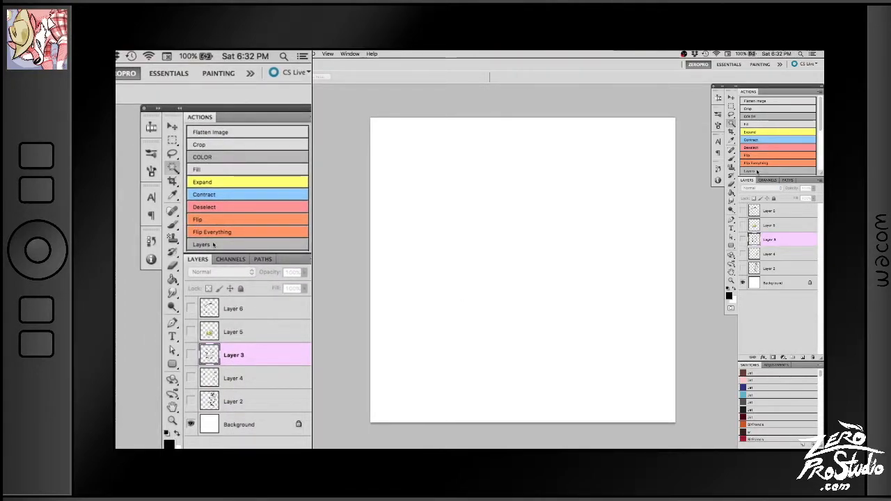
left_click(756, 395)
left_click(591, 294)
left_click_drag(626, 267, 632, 260)
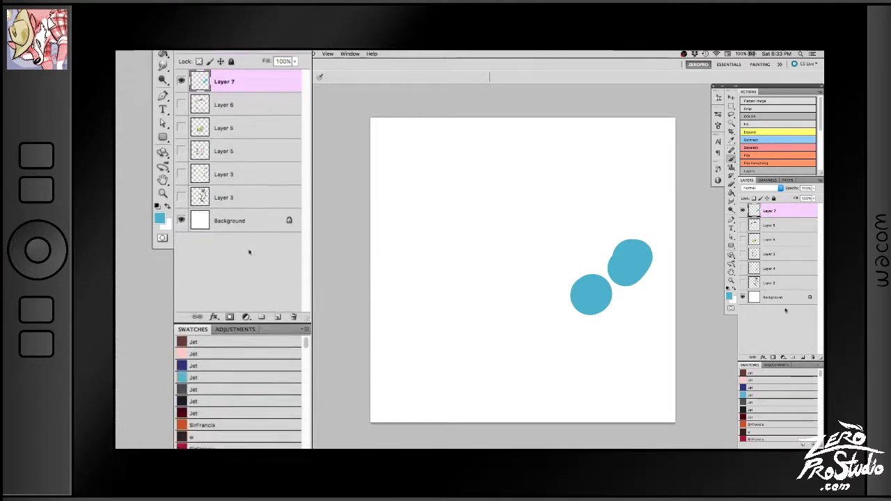
left_click(791, 356)
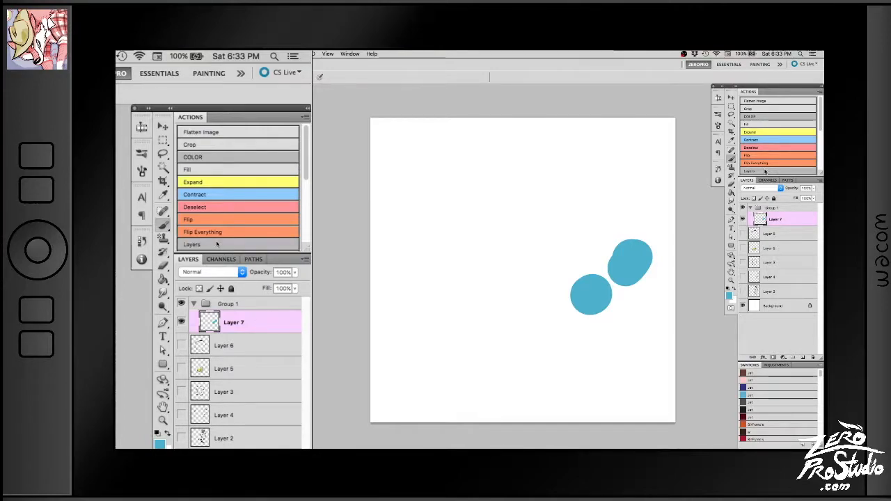
Step: Play the Layers action to add Bubble, Shadow, Lineart and Color layers inside Group 1, and make Lineart active
left_click(765, 171)
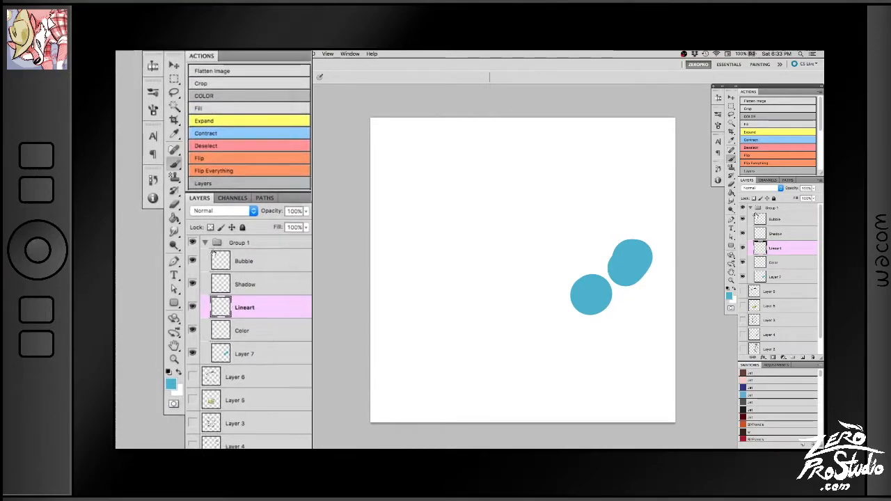
left_click(751, 208)
left_click(750, 208)
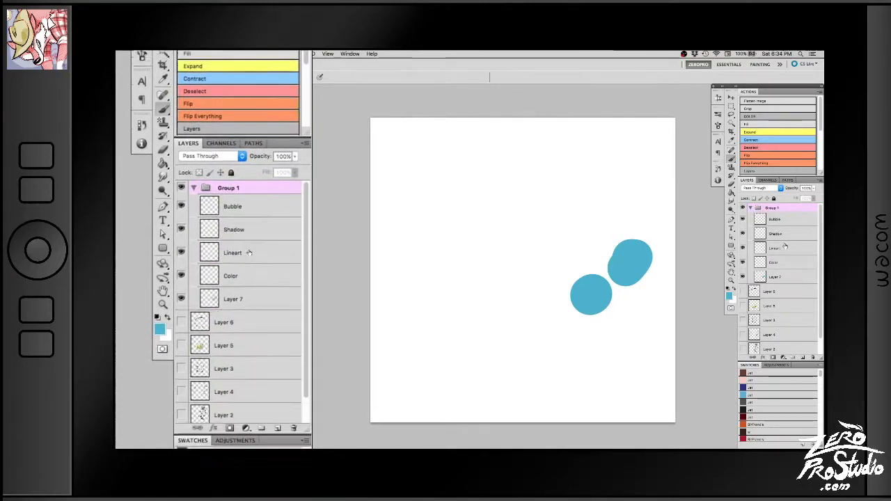
left_click(785, 250)
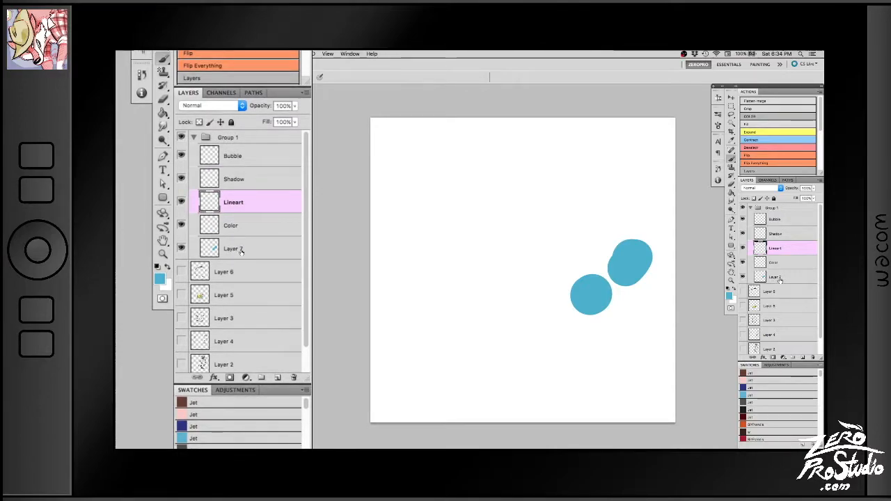
Step: Outline the upper blue blob in black on the Lineart layer, and hide Layer 7
left_click(742, 277)
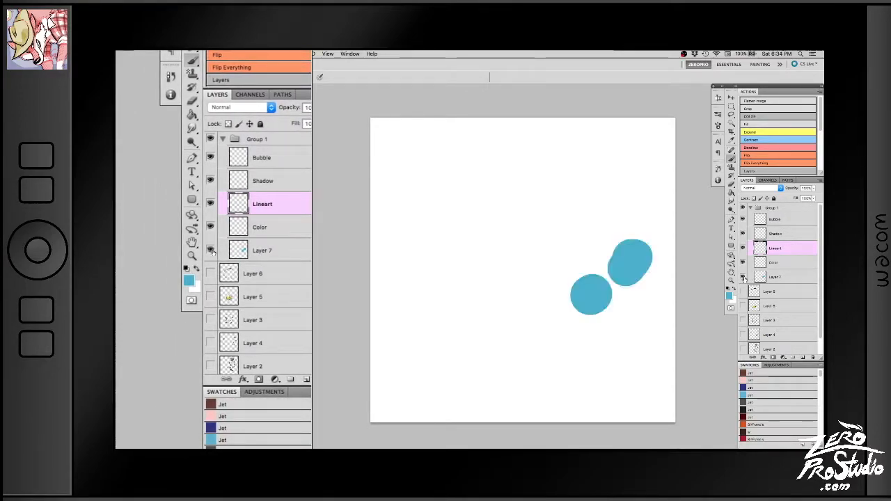
left_click(741, 277)
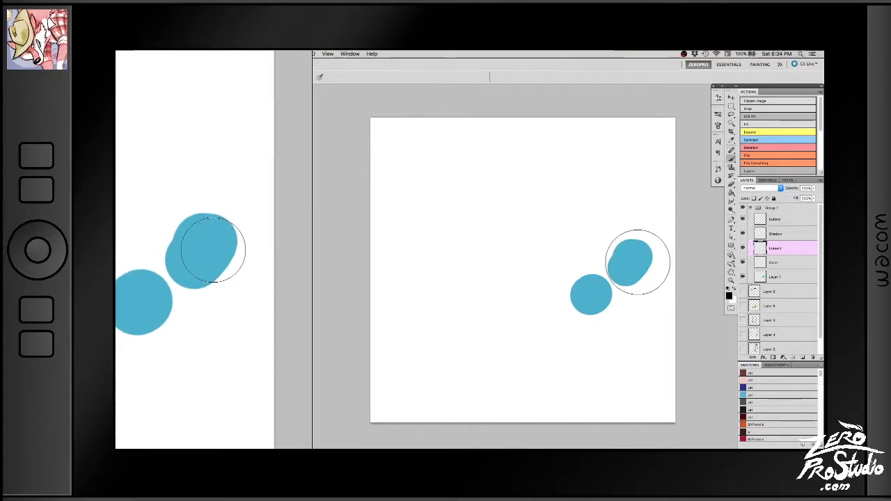
mouse_move(634, 241)
left_mouse_down()
mouse_move(608, 268)
mouse_move(620, 283)
mouse_move(646, 276)
mouse_move(652, 256)
mouse_move(635, 241)
left_mouse_up()
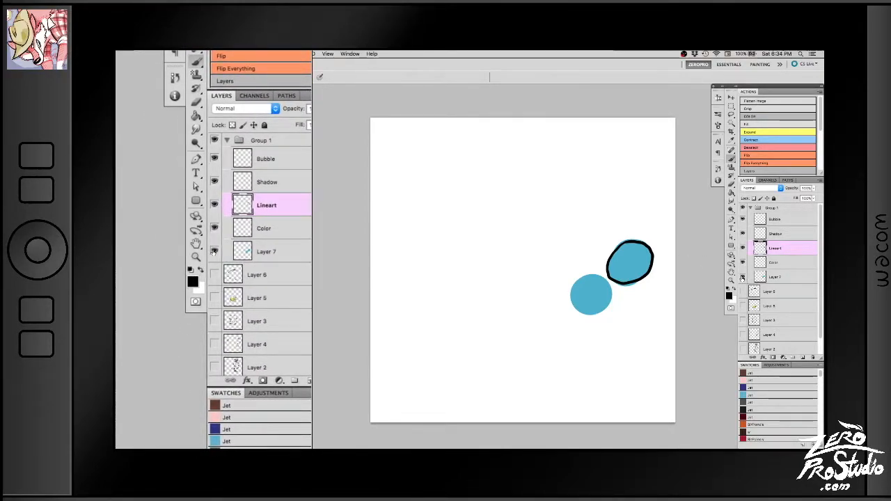
left_click(742, 277)
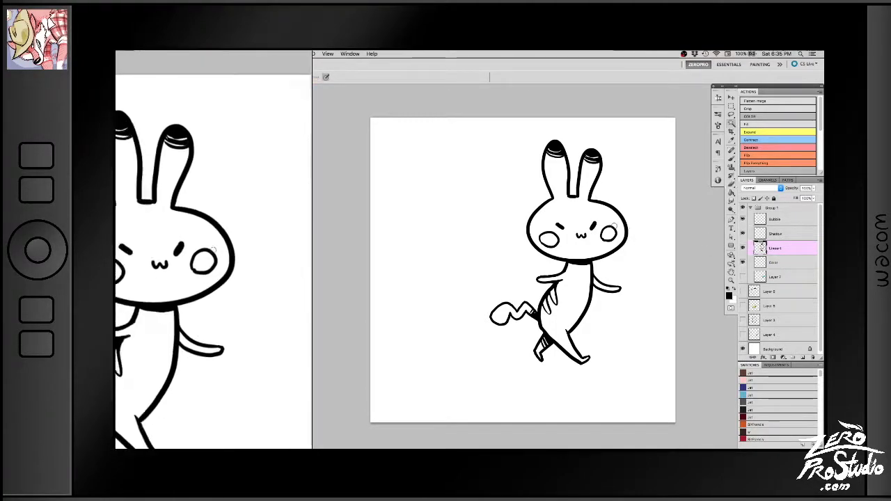
Step: Set the foreground color to red (#ef0017) and fill the character's two selected cheek circles with the Fill action
scroll(585, 224, "up", 1)
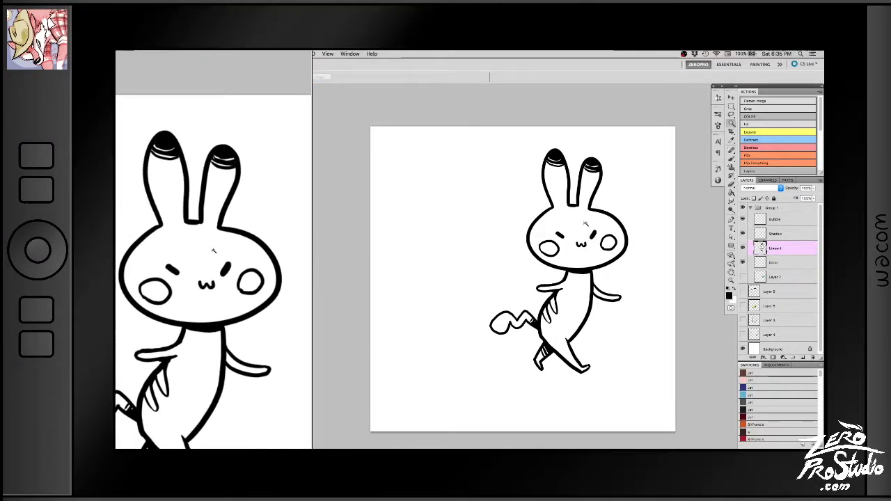
scroll(586, 223, "left", 1)
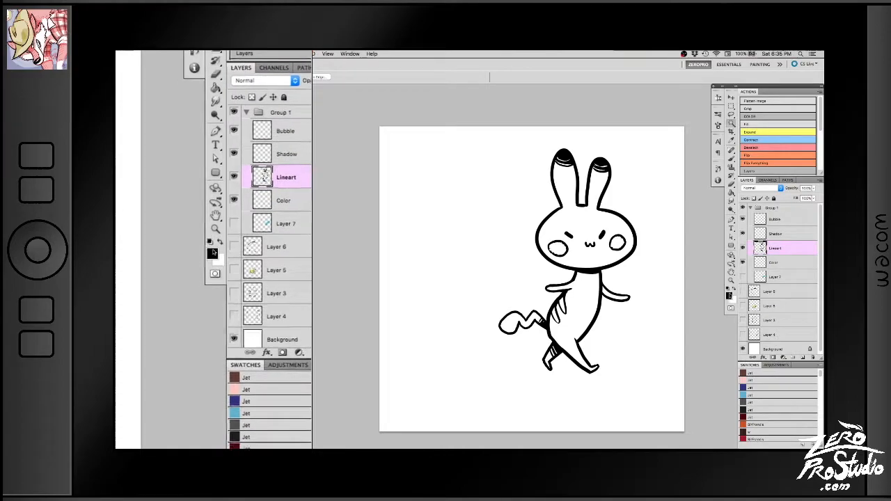
left_click(729, 296)
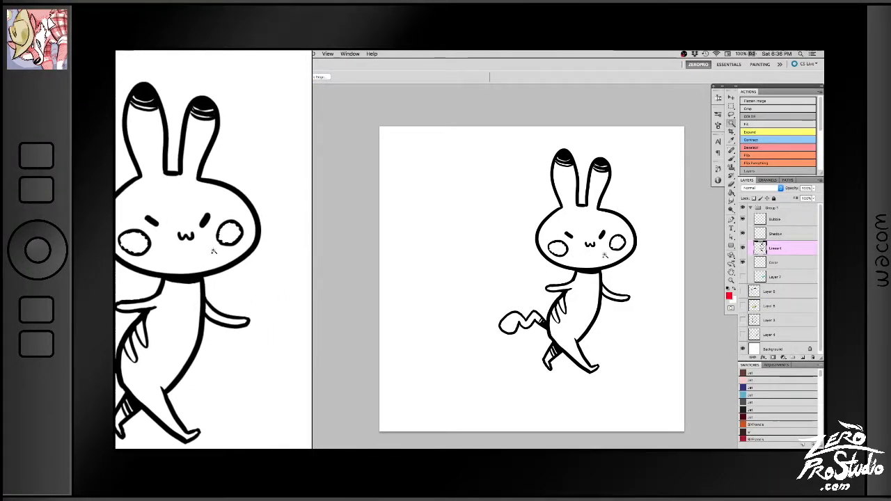
left_click(753, 117)
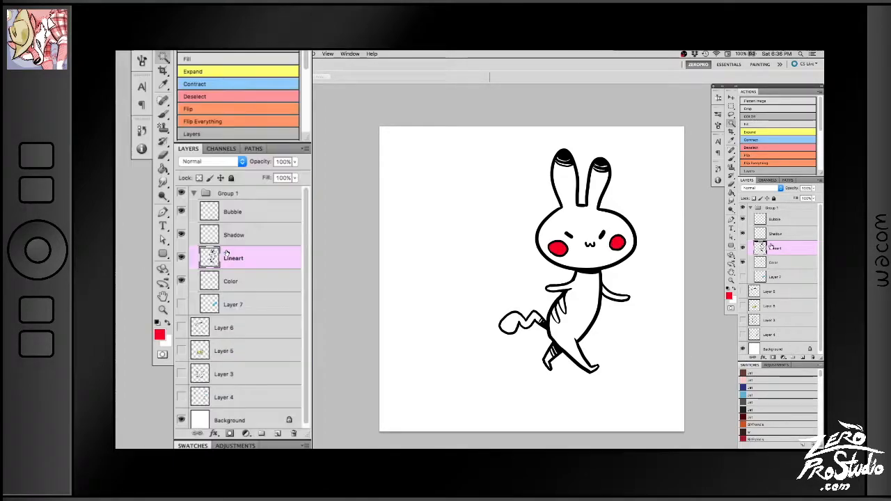
Step: Select the inside of the character's head and ears, and set the foreground color to yellow (#efe700)
key("super+plus")
key("super+plus")
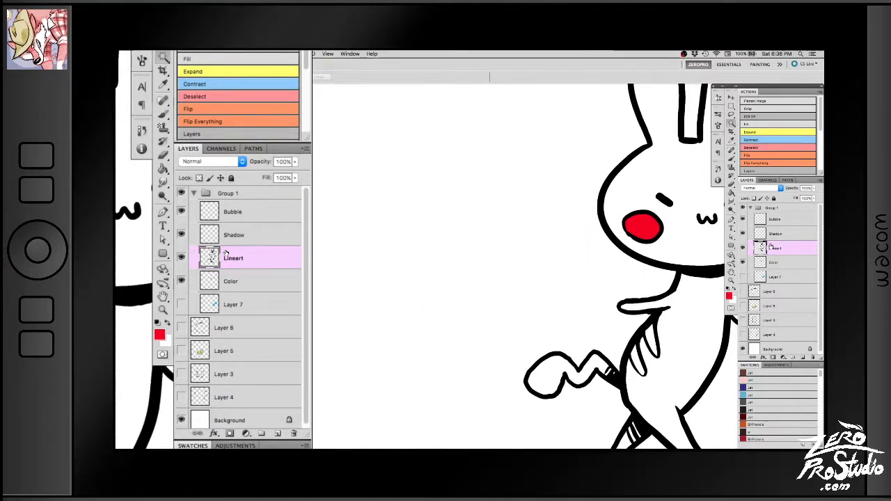
left_click_drag(689, 245, 671, 248)
scroll(671, 248, "right", 5)
scroll(671, 248, "up", 3)
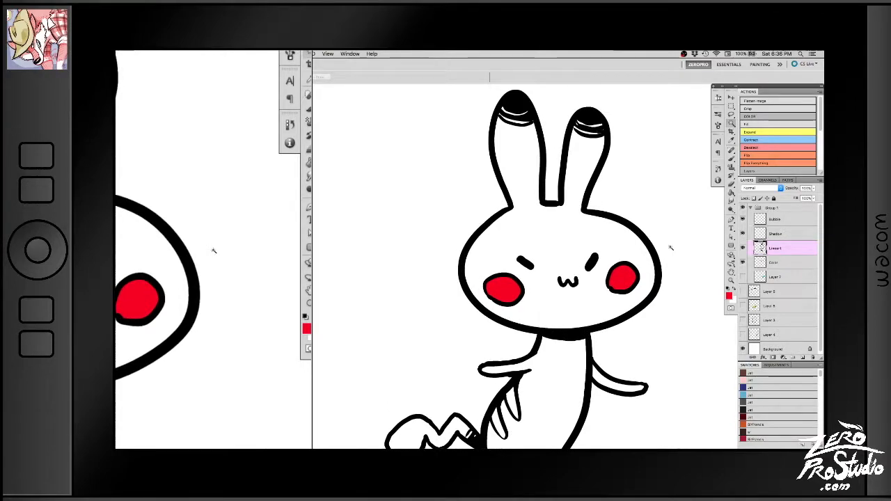
scroll(670, 247, "right", 3)
scroll(671, 247, "up", 2)
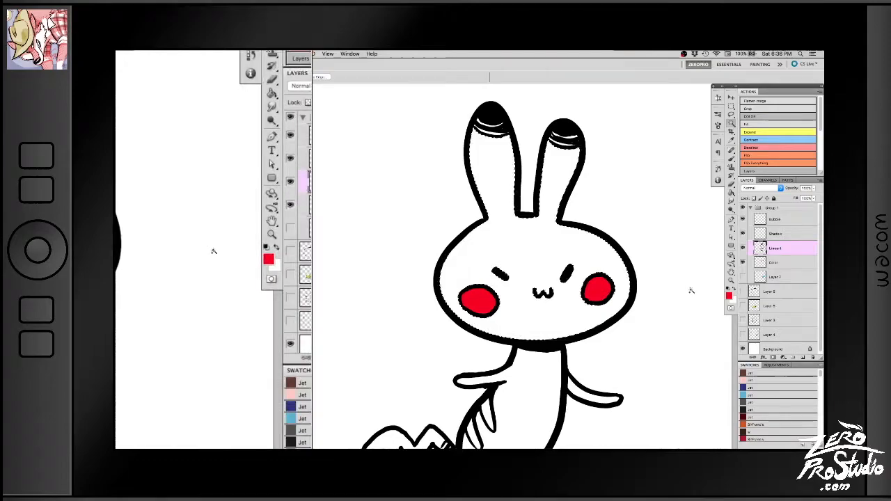
left_click(729, 296)
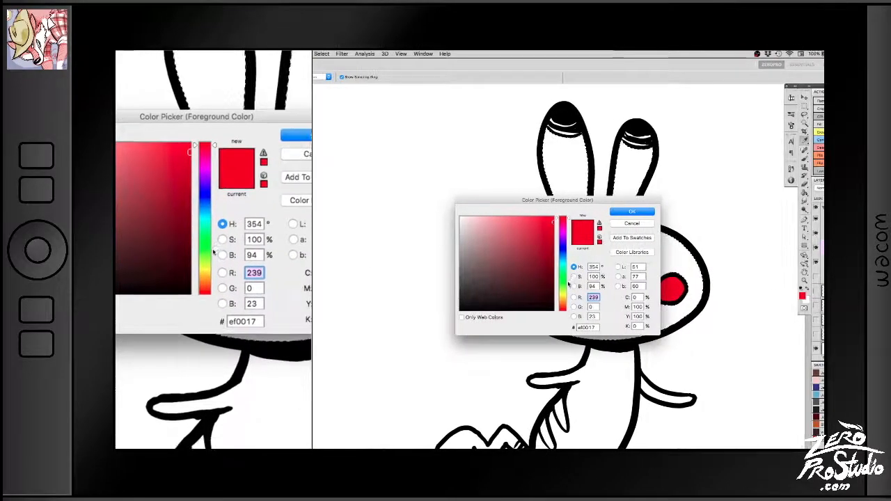
left_click(564, 295)
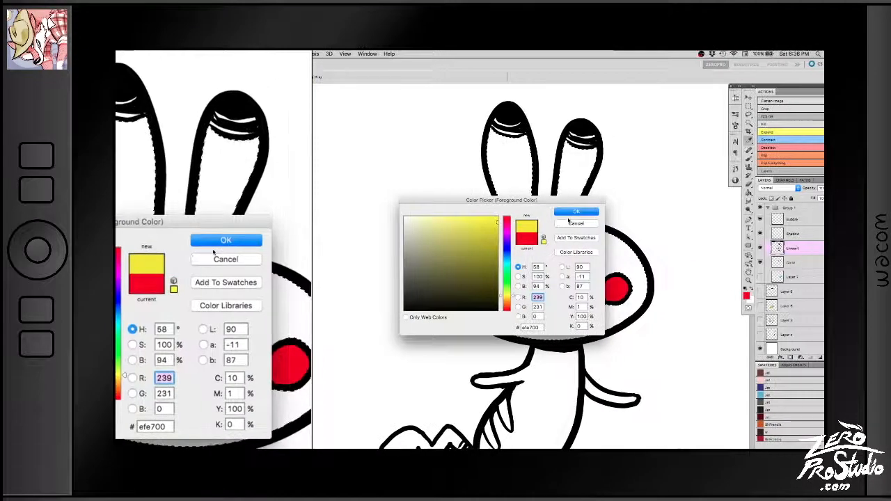
left_click(572, 212)
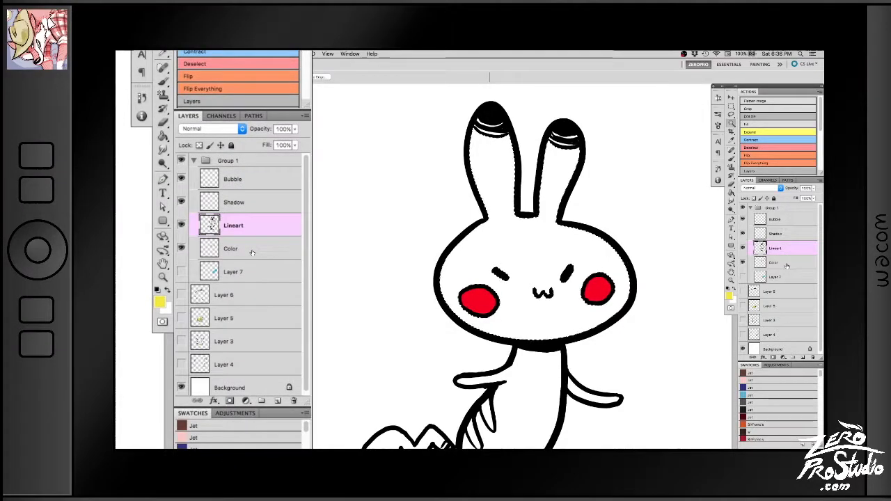
Step: Play the Fill action on the Color layer to fill the head selection with yellow, and return to the Lineart layer
left_click(786, 265)
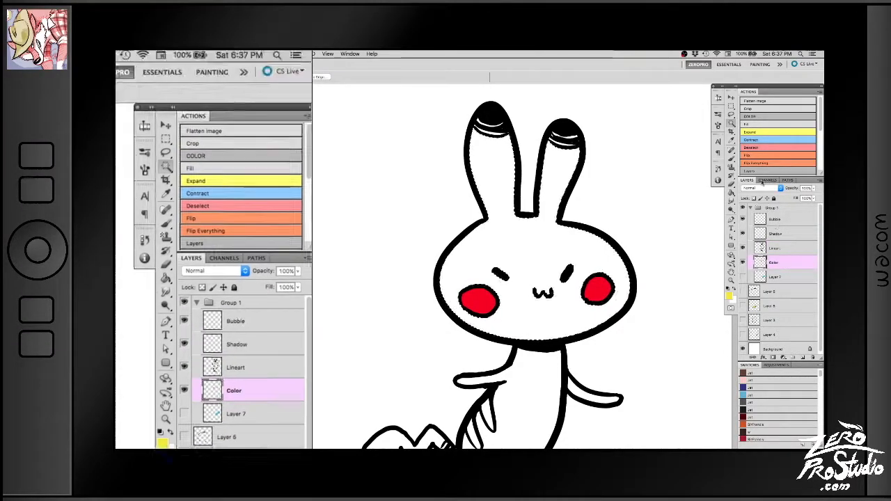
left_click(213, 170)
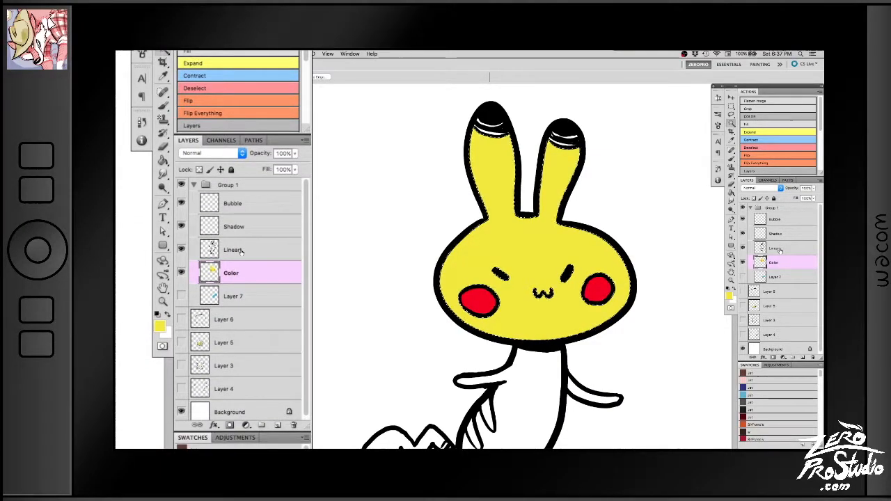
left_click(240, 252)
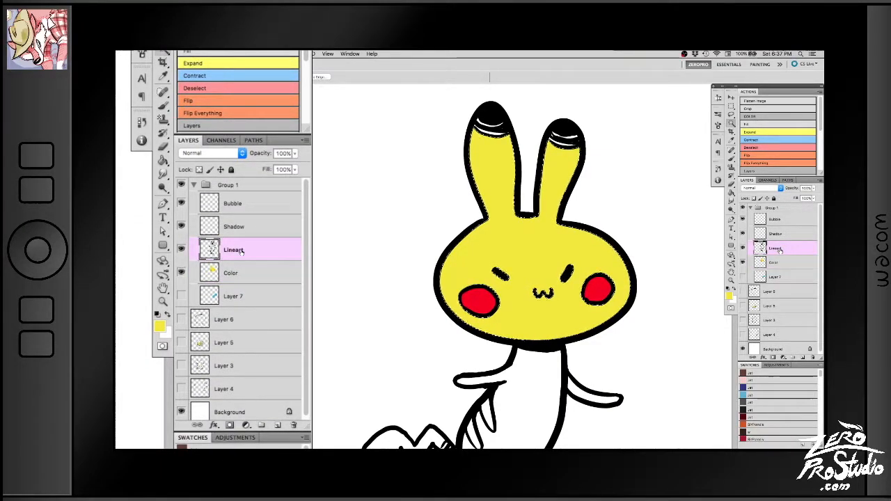
Step: Clear the head selection with the Deselect action, and fill the character's body and arms with yellow on the Color layer
left_click(757, 148)
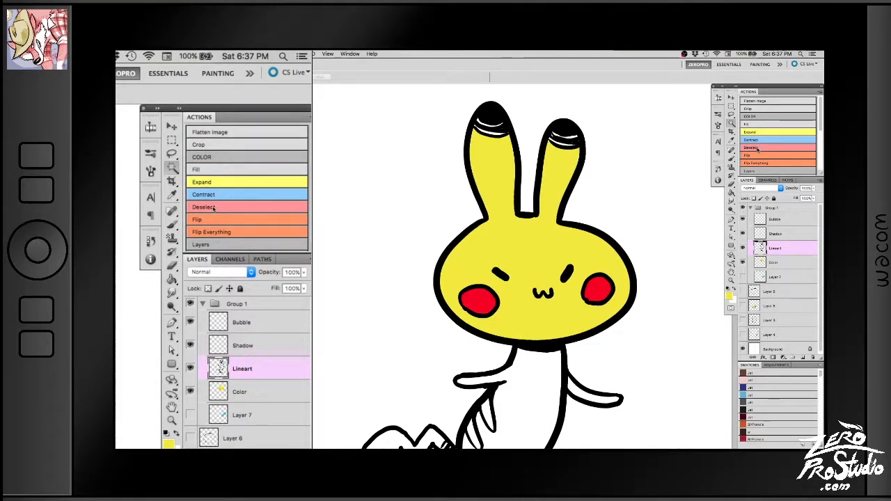
scroll(757, 149, "down", 3)
scroll(757, 150, "up", 3)
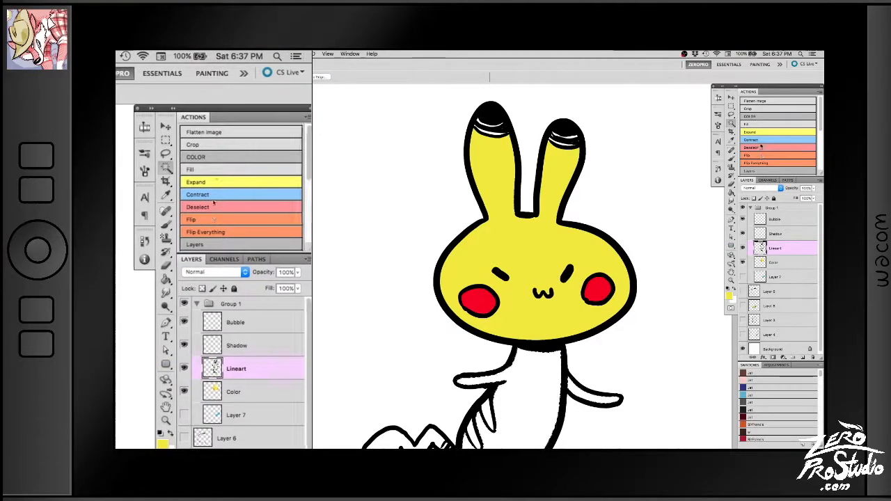
left_click(759, 117)
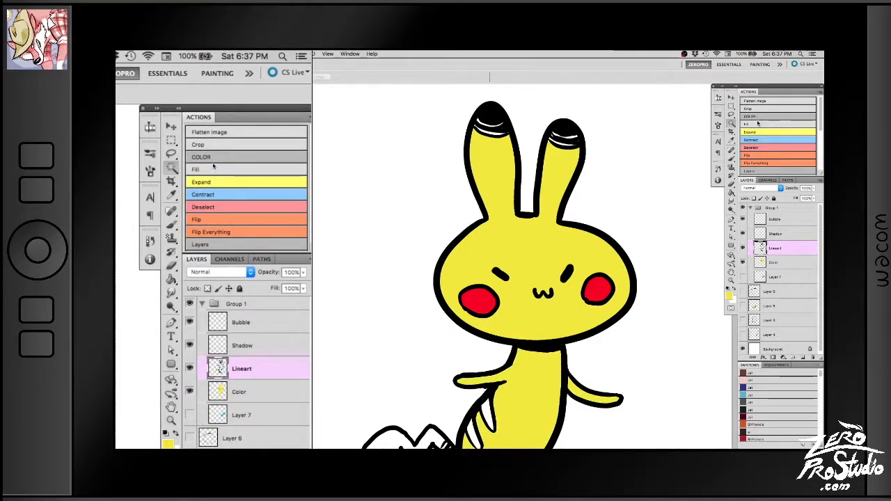
Step: Fill the character's tail and rear leg with yellow, and color the two large back stripes with the dark brown swatch
key("super+0")
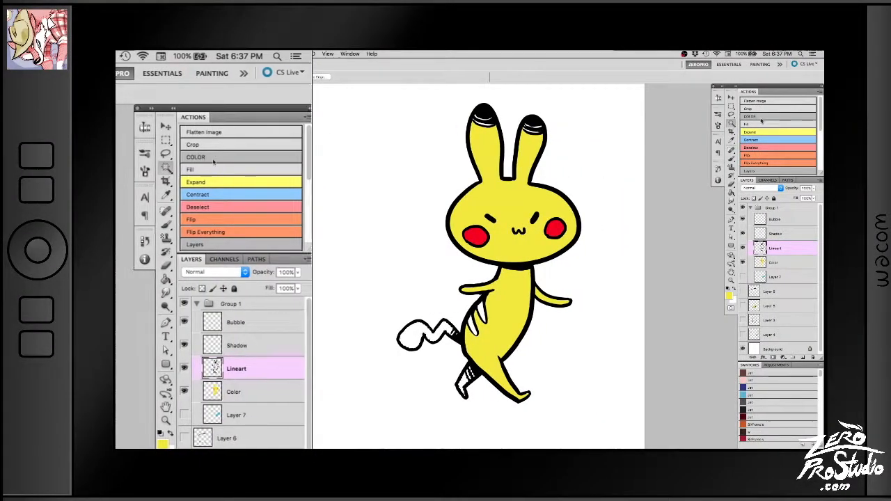
left_click(760, 118)
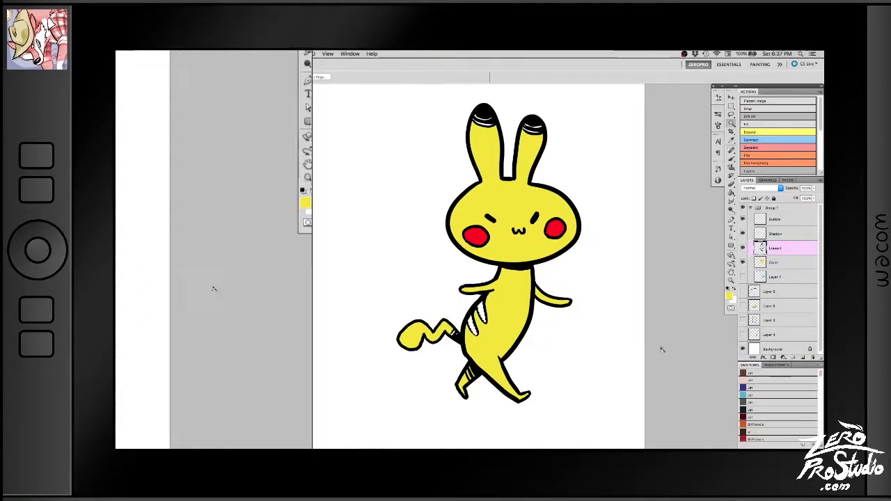
left_click(762, 373)
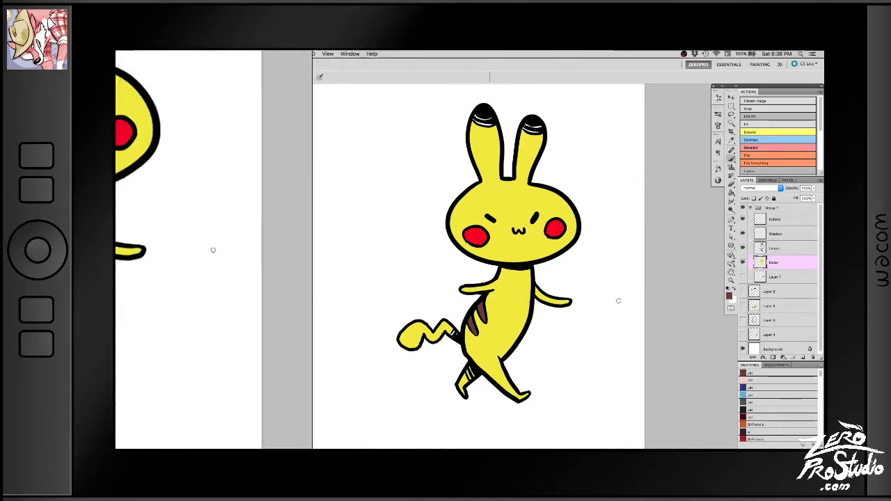
Step: Brush yellow over the remaining white gaps in the tail, rear leg and ear-tip markings on the Color layer
key("super+plus")
key("super+plus")
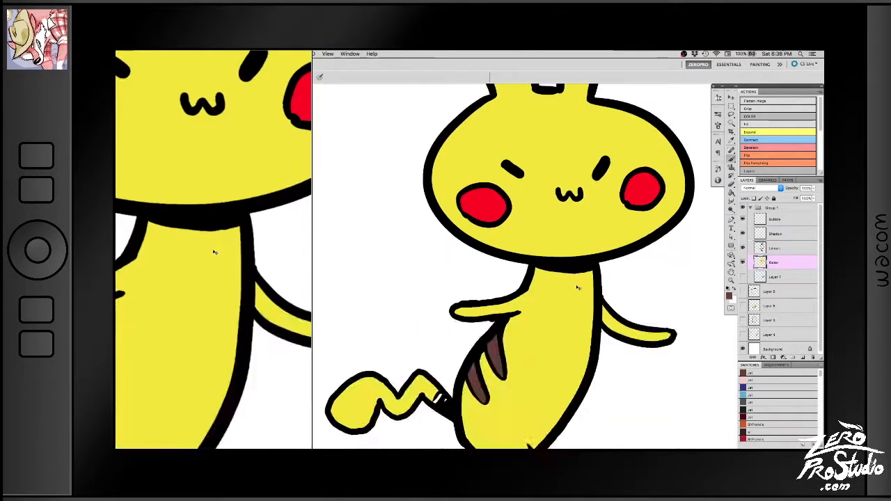
scroll(578, 285, "left", 5)
scroll(578, 285, "down", 3)
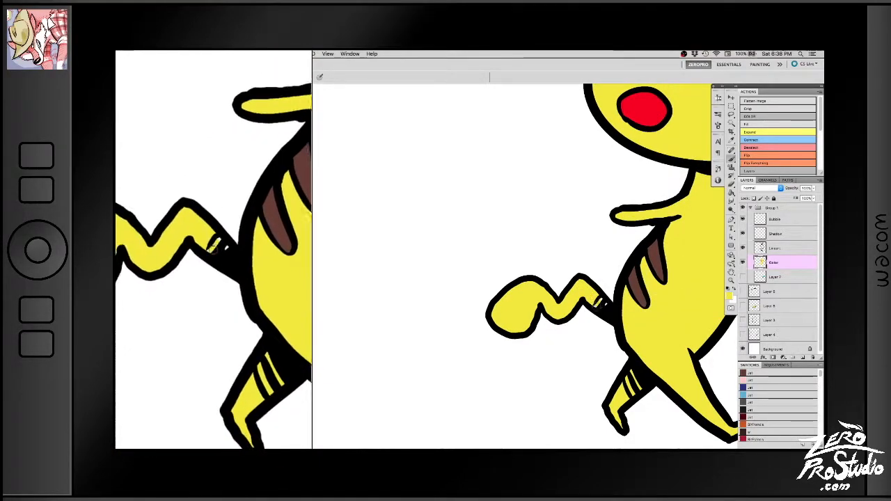
scroll(647, 348, "up", 5)
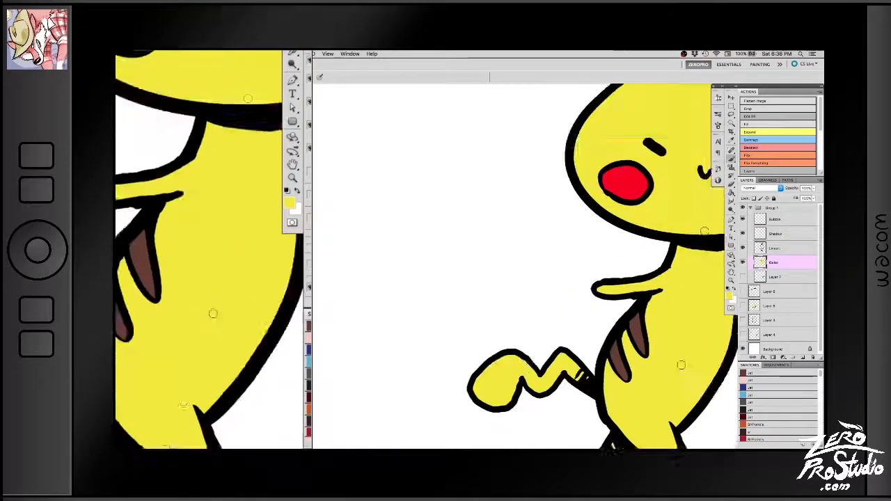
scroll(679, 357, "up", 3)
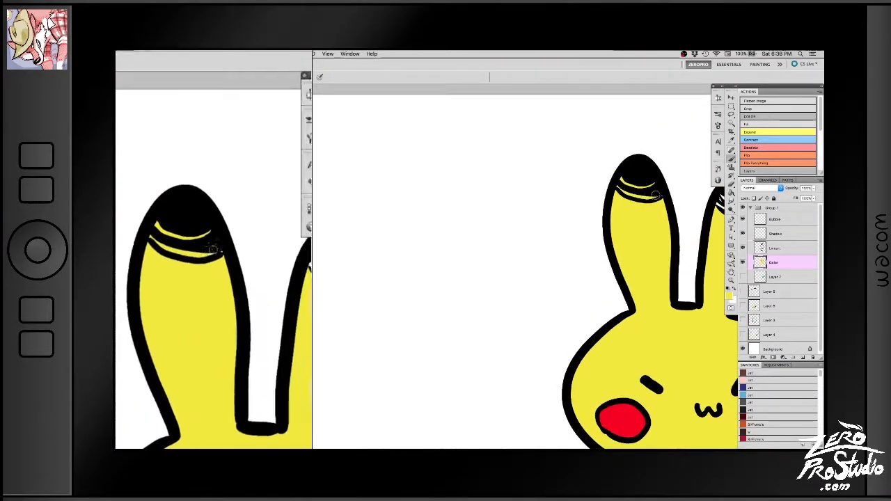
scroll(678, 194, "right", 3)
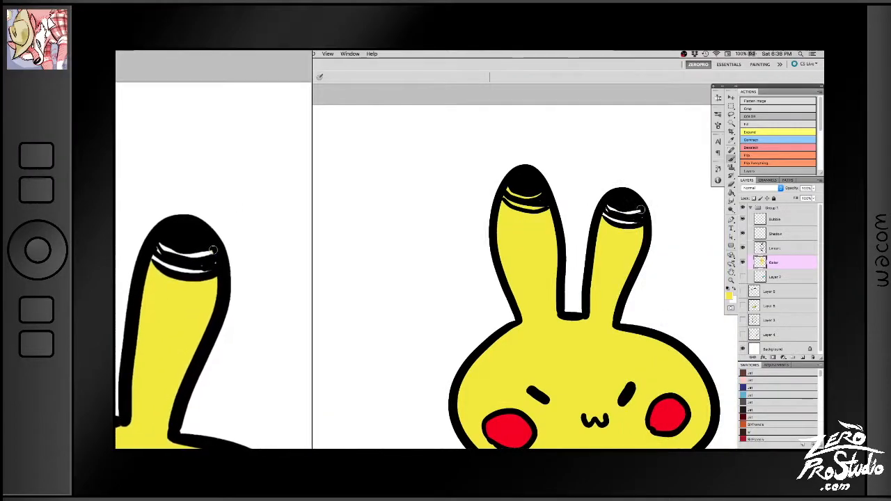